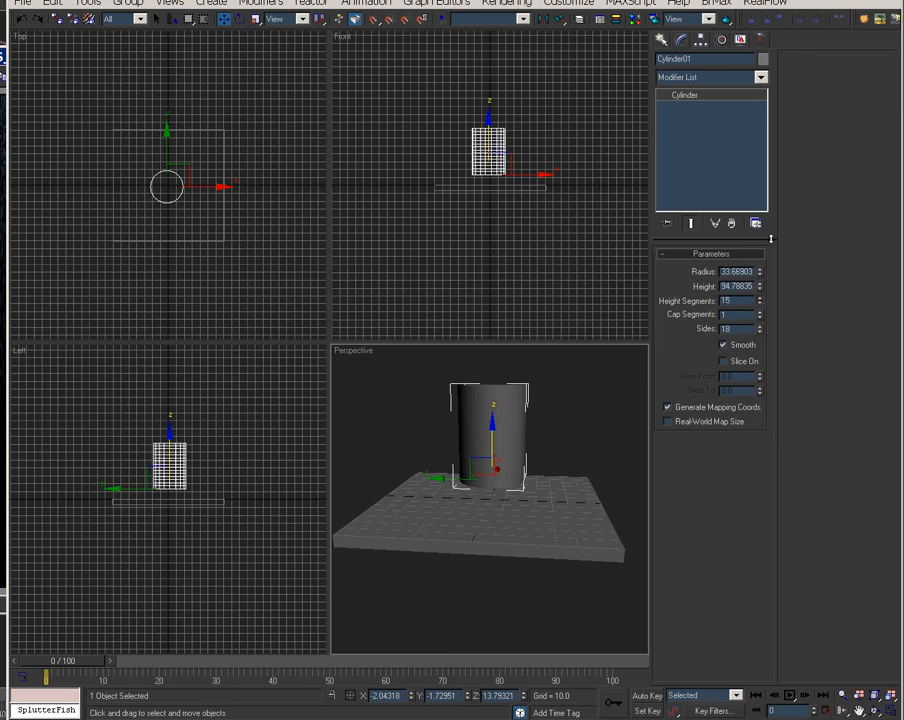
- Set the cylinder to 16 height segments and 13 cap segments, and display the maximized Perspective view in wireframe
{"action": "left_click_drag", "start_coordinate": [758, 319], "coordinate": [767, 280]}
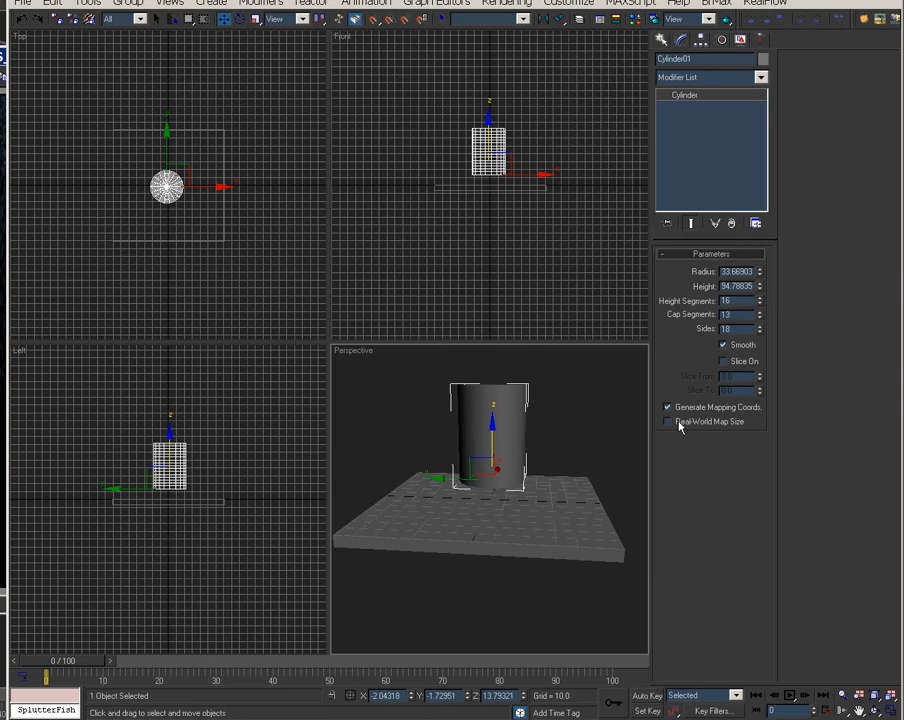
{"action": "scroll", "coordinate": [570, 476], "scroll_direction": "up", "scroll_amount": 6}
{"action": "key", "text": "F3"}
{"action": "middle_click_drag", "start_coordinate": [604, 430], "coordinate": [588, 509]}
{"action": "scroll", "coordinate": [588, 509], "scroll_direction": "up", "scroll_amount": 4}
{"action": "middle_click_drag", "start_coordinate": [546, 404], "coordinate": [555, 427]}
{"action": "key", "text": "alt+w"}
{"action": "scroll", "coordinate": [488, 322], "scroll_direction": "down", "scroll_amount": 5}
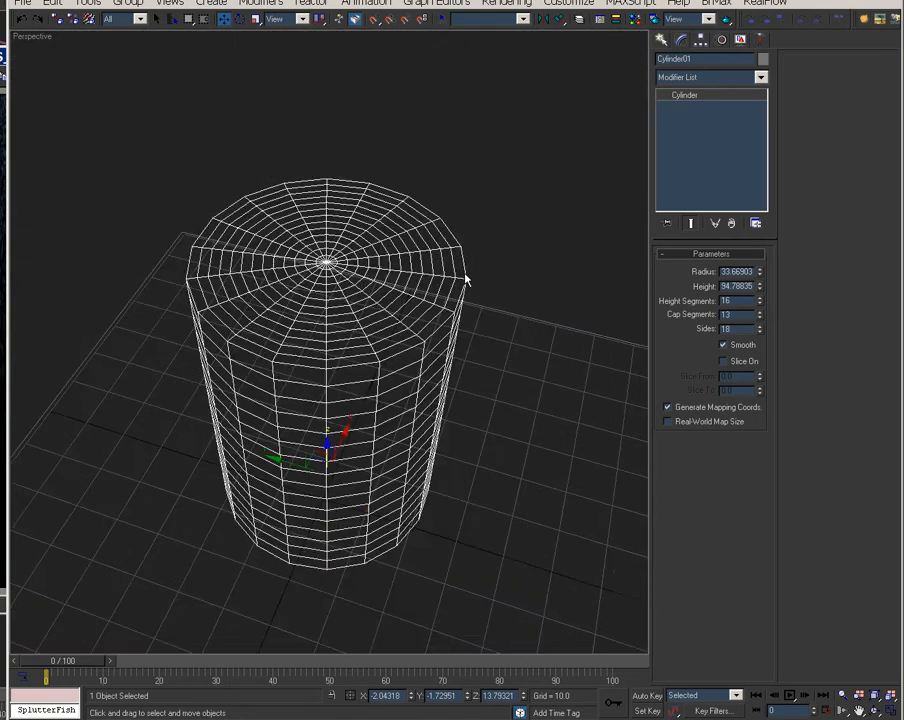
- Set the cylinder's cap segments to 7 and its sides to 27
{"action": "left_click_drag", "start_coordinate": [760, 318], "coordinate": [770, 268]}
{"action": "middle_click_drag", "start_coordinate": [533, 462], "coordinate": [523, 367], "text": "alt"}
{"action": "middle_click_drag", "start_coordinate": [367, 370], "coordinate": [504, 374], "text": "alt"}
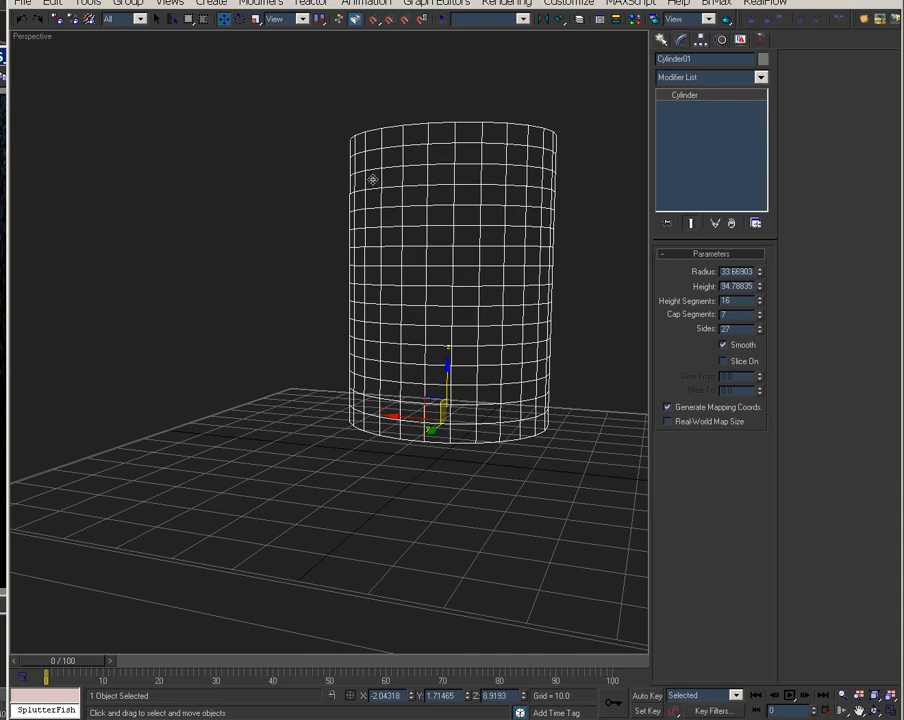
{"action": "middle_click_drag", "start_coordinate": [320, 411], "coordinate": [383, 398], "text": "alt"}
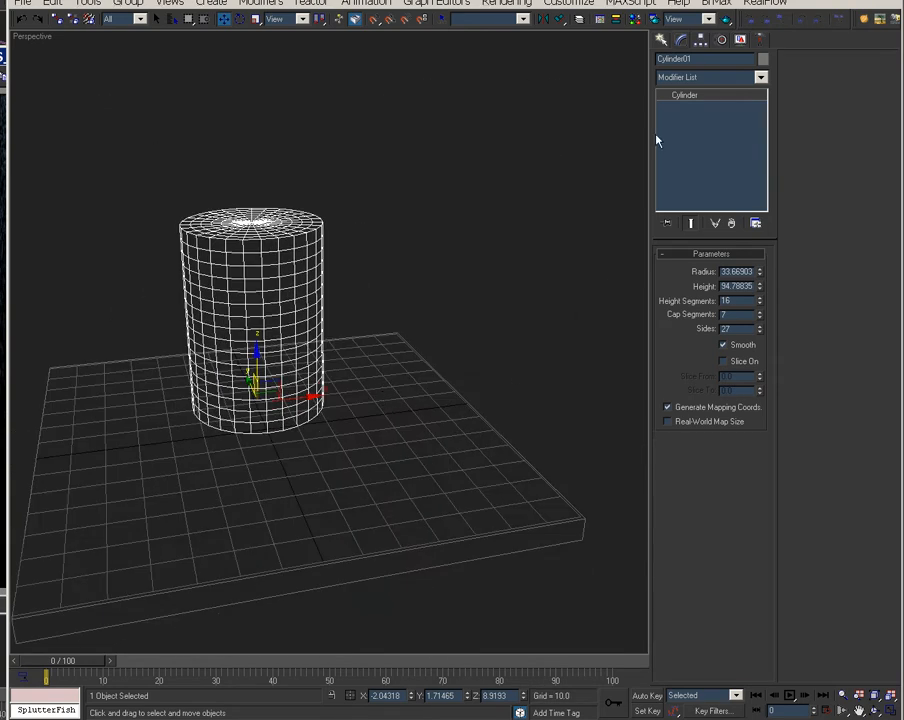
- Apply the Cloth modifier to the cylinder
{"action": "left_click", "coordinate": [761, 78]}
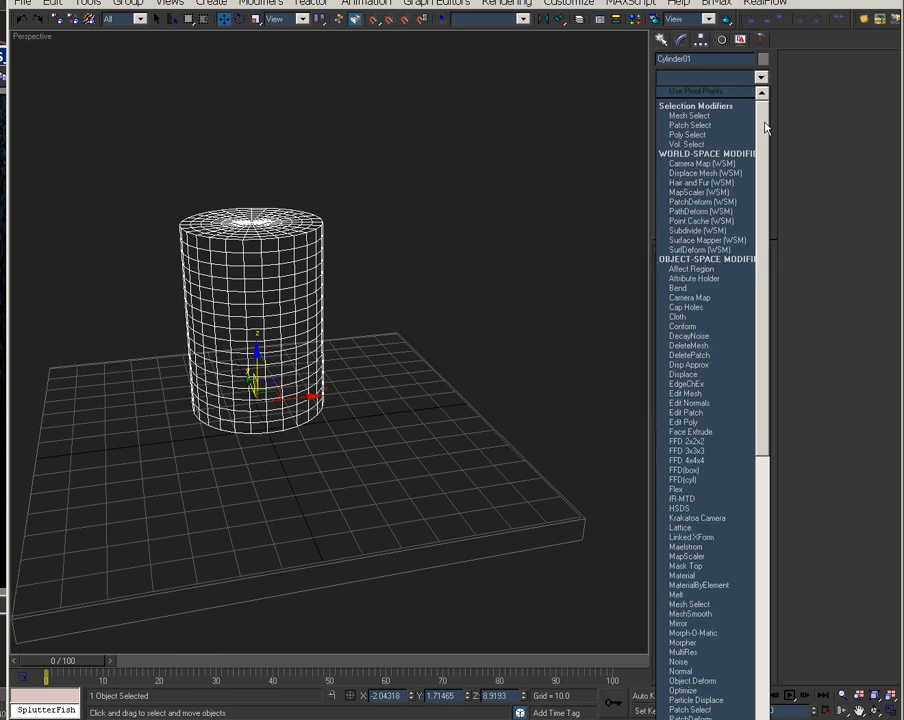
{"action": "scroll", "coordinate": [765, 190], "scroll_direction": "down", "scroll_amount": 3}
{"action": "left_click", "coordinate": [690, 206]}
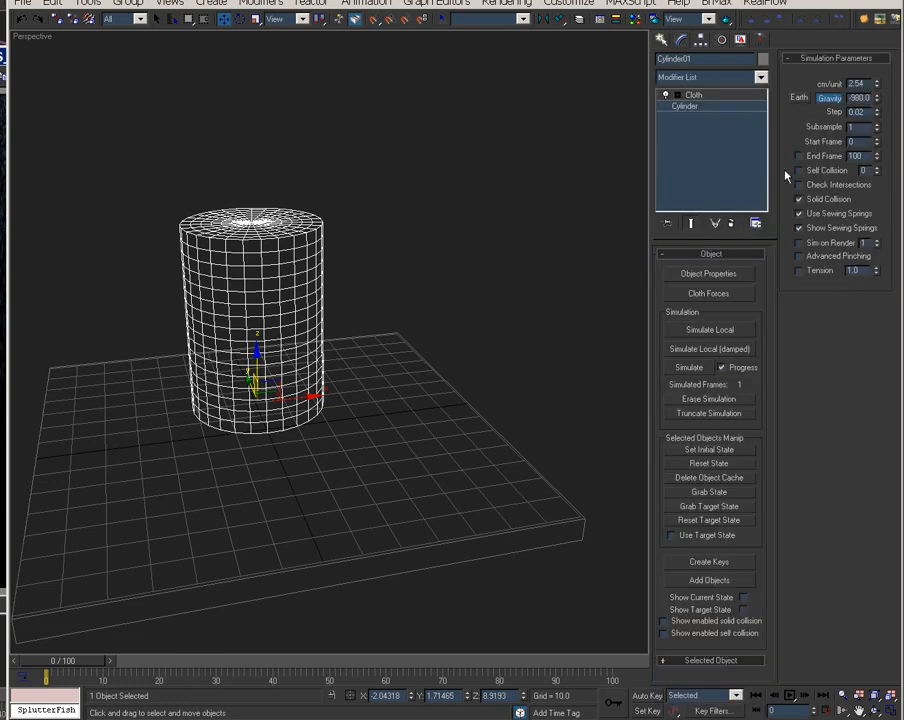
- Define Cylinder01 as Cloth in the object properties with the Rubber preset
{"action": "left_click", "coordinate": [727, 274]}
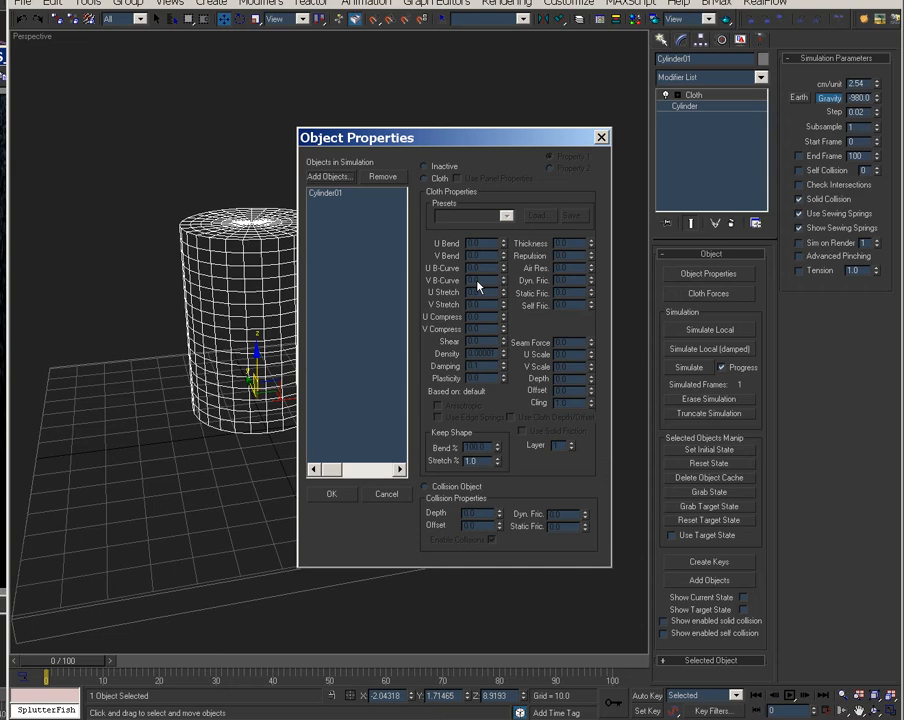
{"action": "left_click", "coordinate": [330, 193]}
{"action": "left_click", "coordinate": [425, 178]}
{"action": "left_click", "coordinate": [506, 216]}
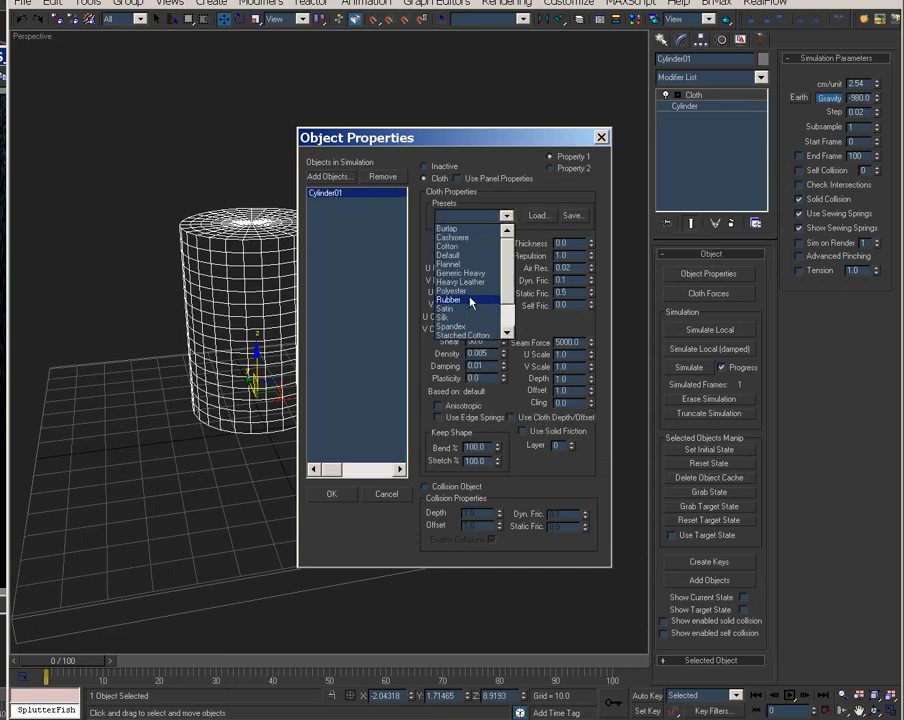
{"action": "left_click", "coordinate": [471, 300]}
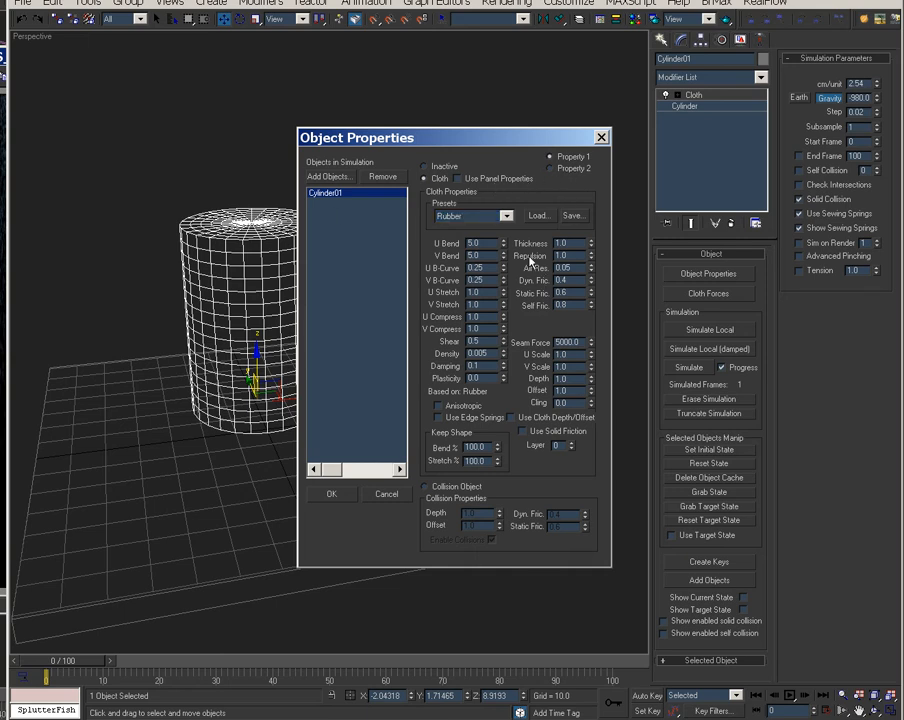
- Add Ground to the cloth simulation as a collision object with an offset of 1
{"action": "left_click", "coordinate": [329, 176]}
{"action": "left_click", "coordinate": [366, 157]}
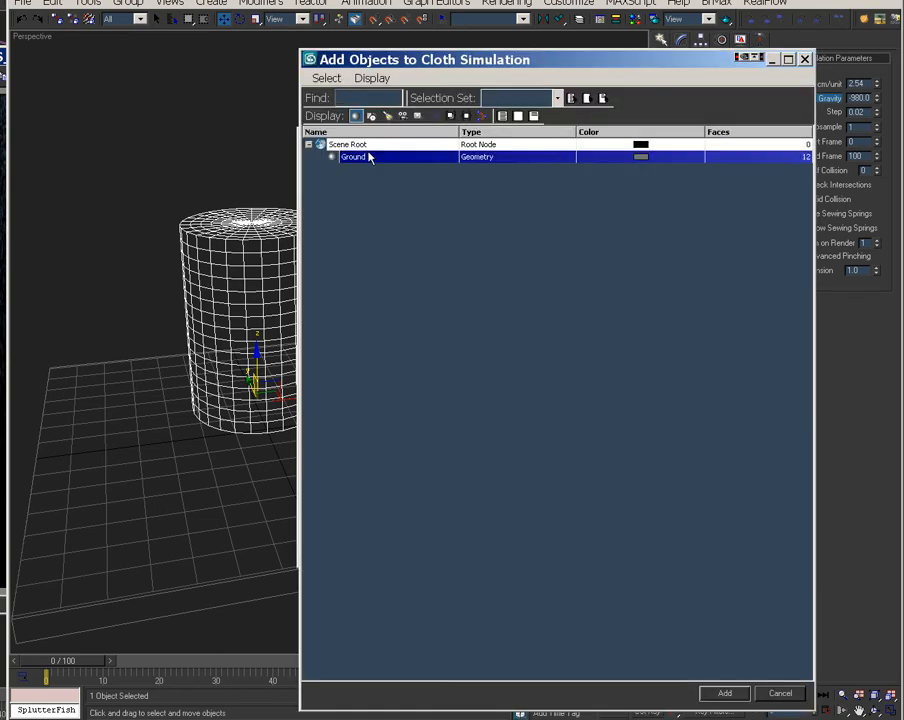
{"action": "left_click", "coordinate": [720, 691]}
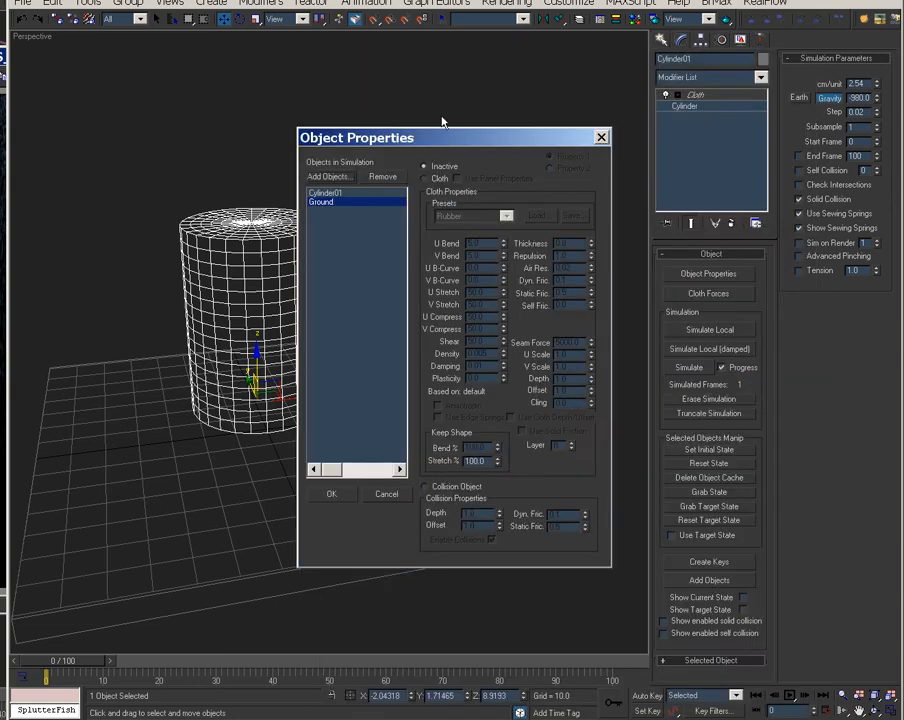
{"action": "left_click", "coordinate": [455, 487]}
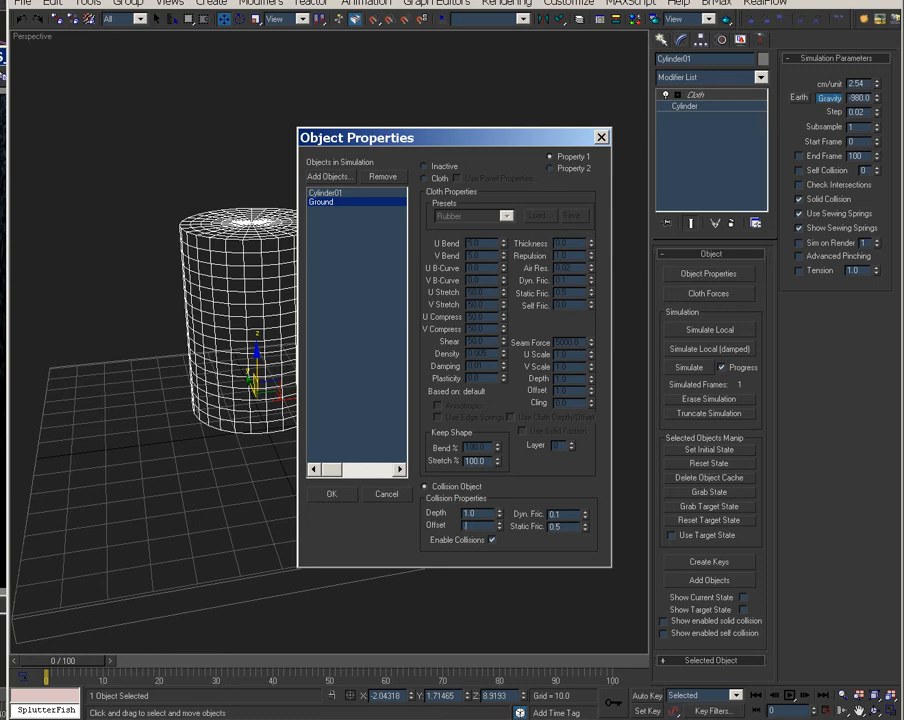
{"action": "left_click", "coordinate": [472, 512]}
{"action": "type", "text": "1"}
- Try the Silk preset on the cylinder's Property 1, look at Property 2, and restore Rubber on Property 1
{"action": "left_click", "coordinate": [368, 193]}
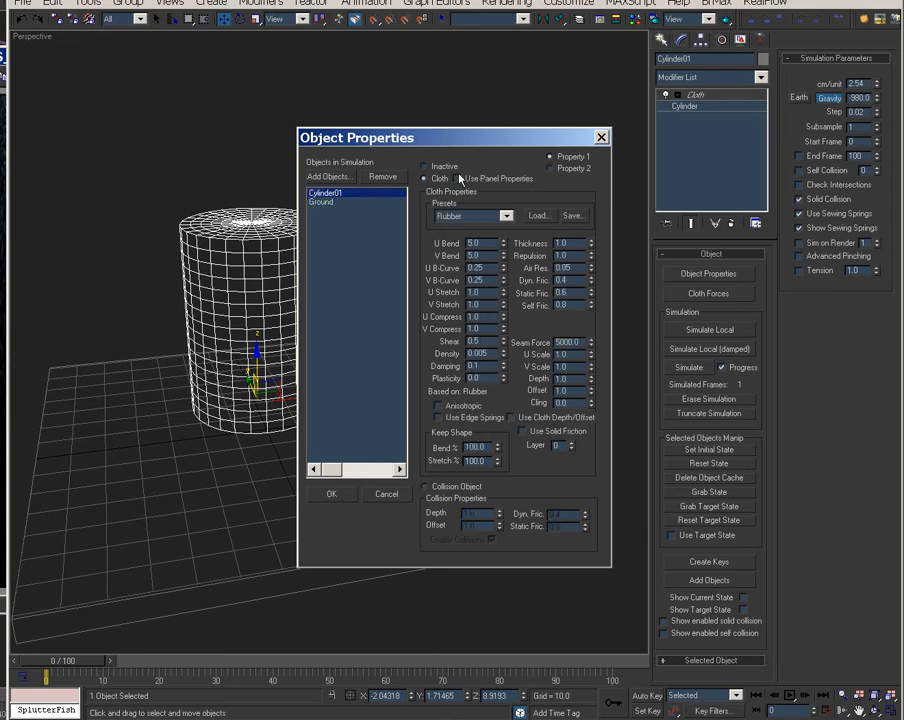
{"action": "left_click", "coordinate": [489, 216]}
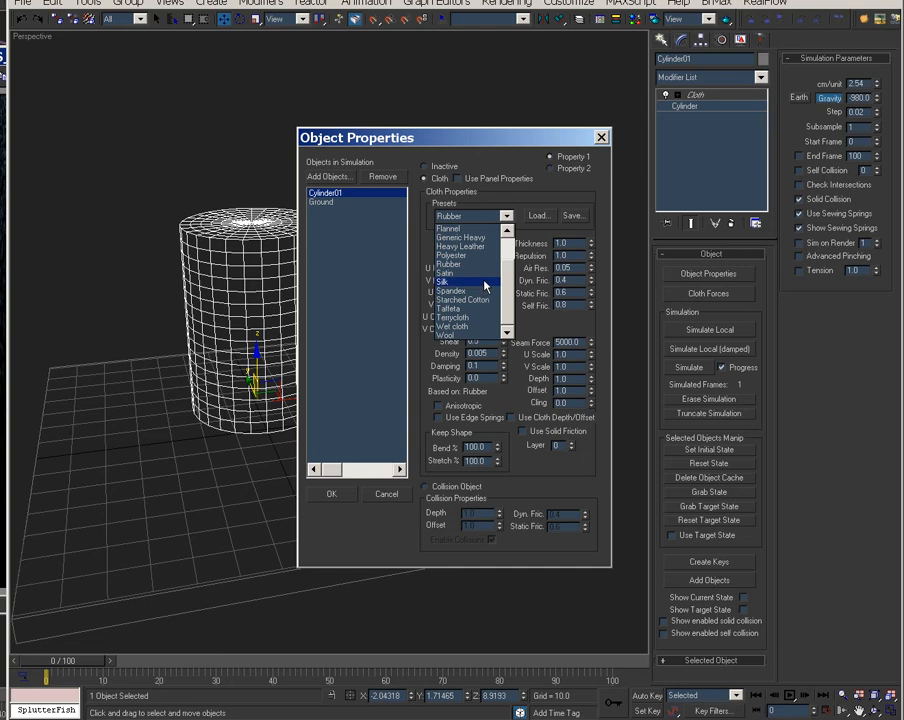
{"action": "left_click", "coordinate": [485, 283]}
{"action": "left_click", "coordinate": [564, 170]}
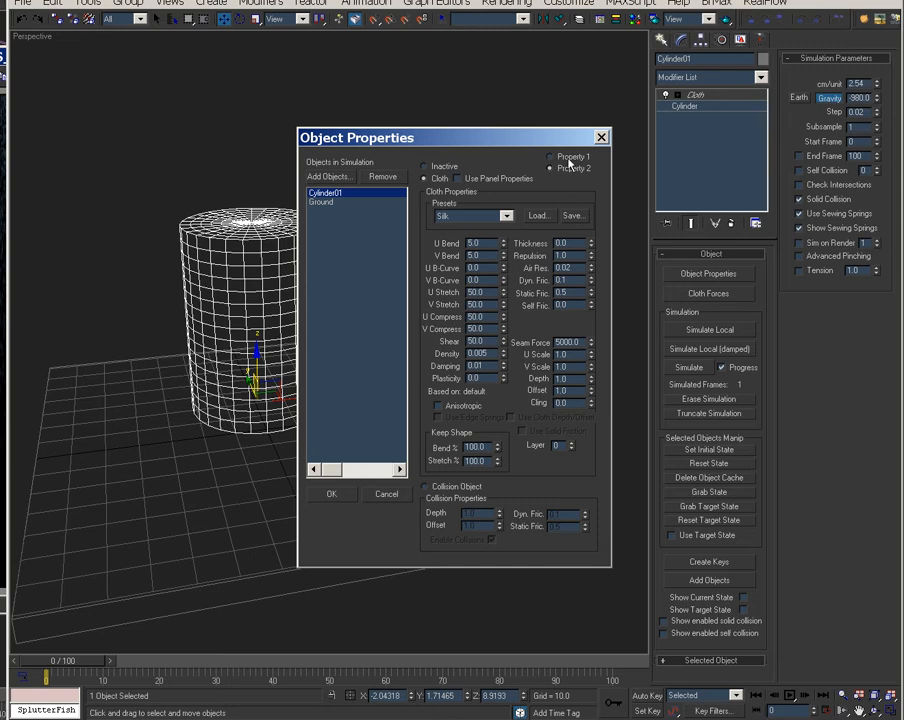
{"action": "left_click", "coordinate": [566, 158]}
{"action": "left_click", "coordinate": [506, 216]}
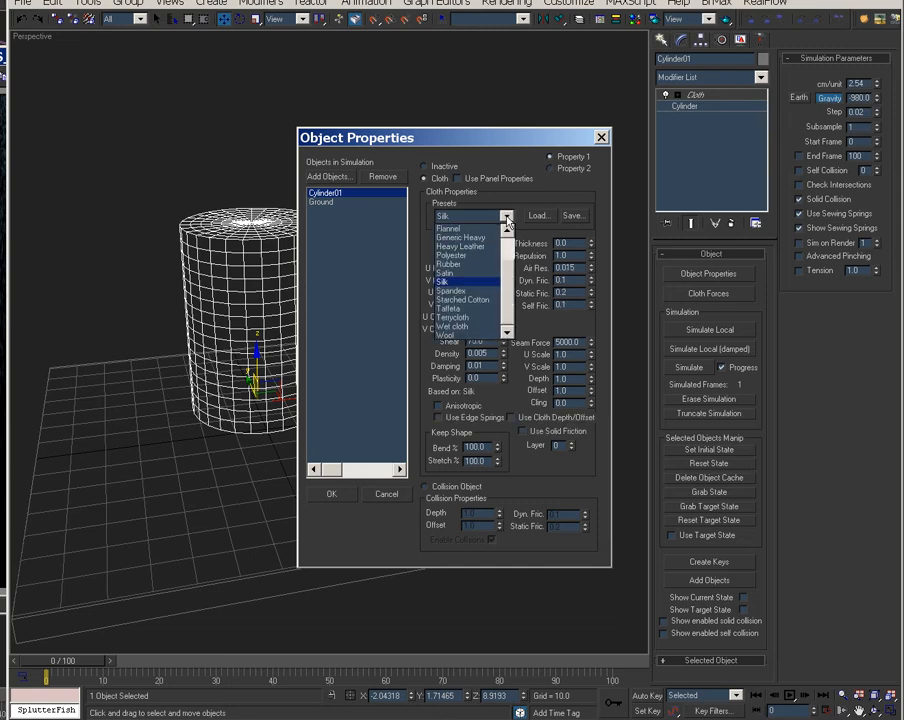
{"action": "left_click", "coordinate": [475, 265]}
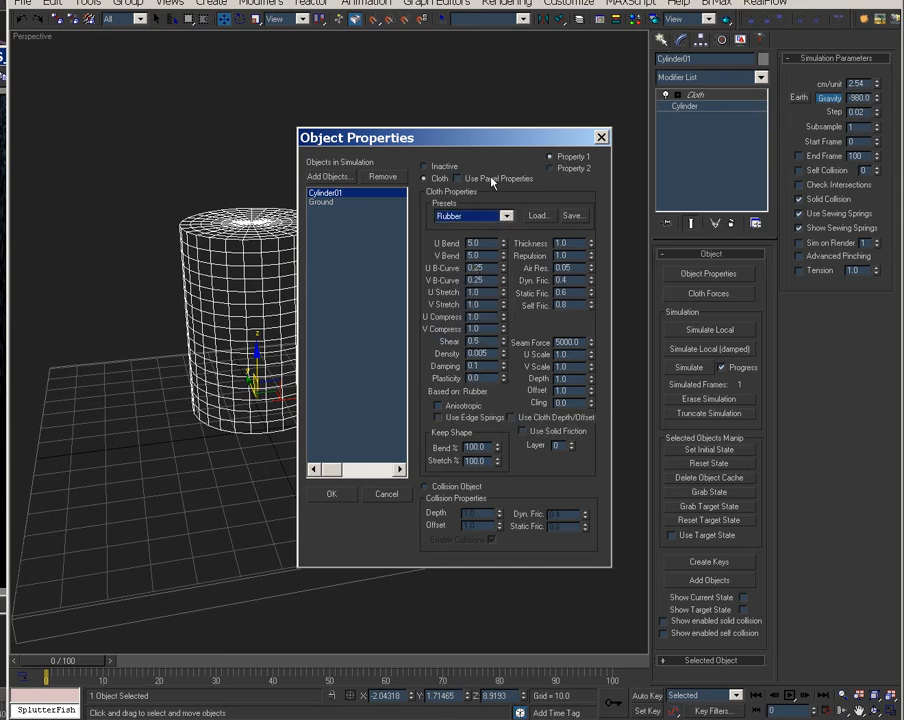
- Assign the Silk preset to the cylinder's Property 2, compare both property sets, and accept the object properties
{"action": "left_click", "coordinate": [580, 170]}
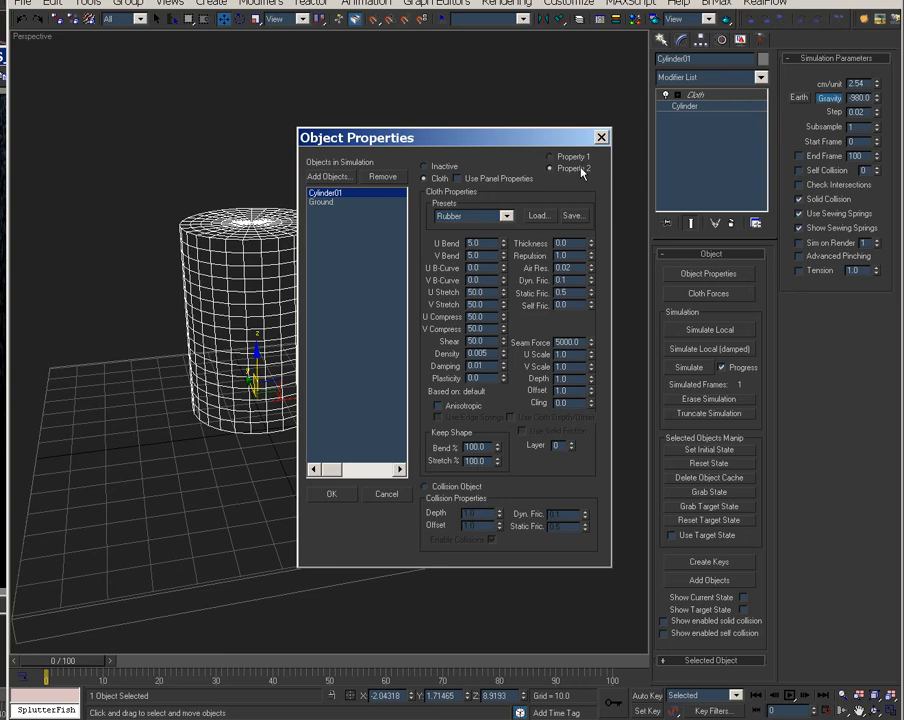
{"action": "left_click", "coordinate": [505, 216]}
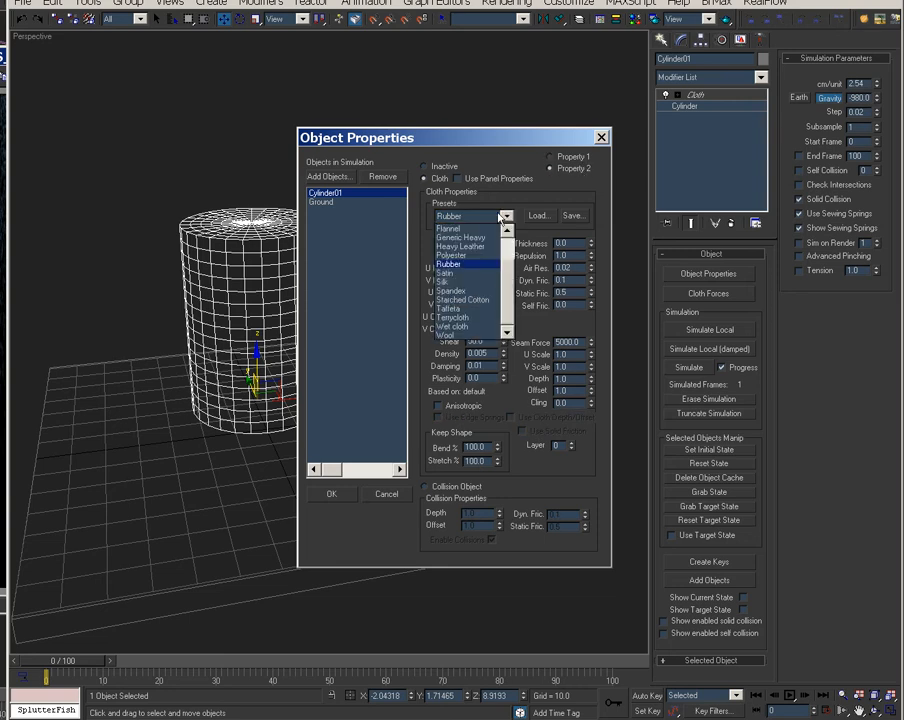
{"action": "left_click", "coordinate": [475, 284]}
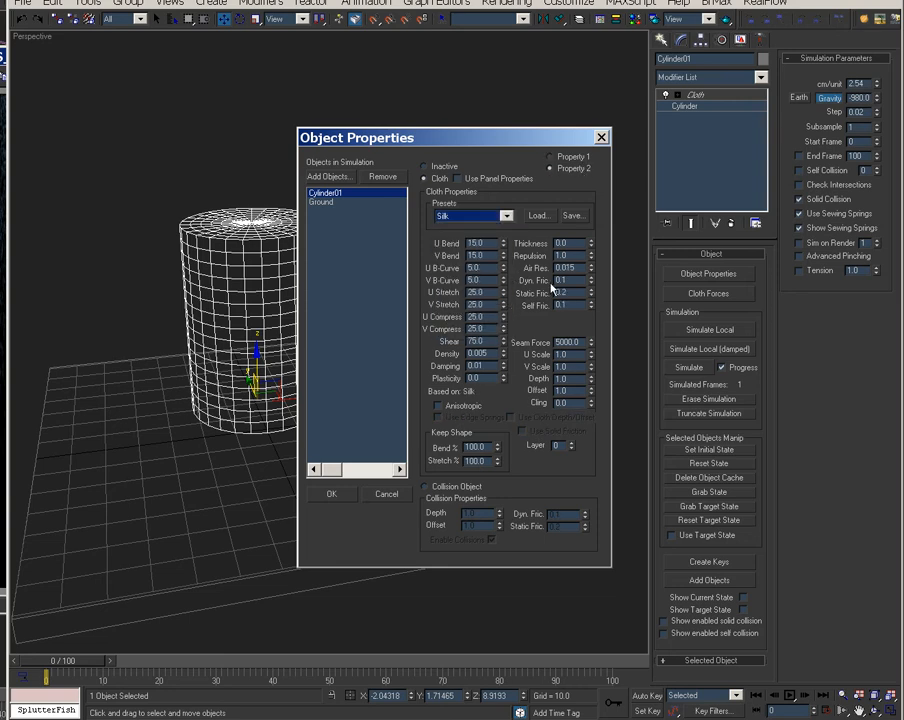
{"action": "left_click", "coordinate": [581, 158]}
{"action": "left_click", "coordinate": [582, 171]}
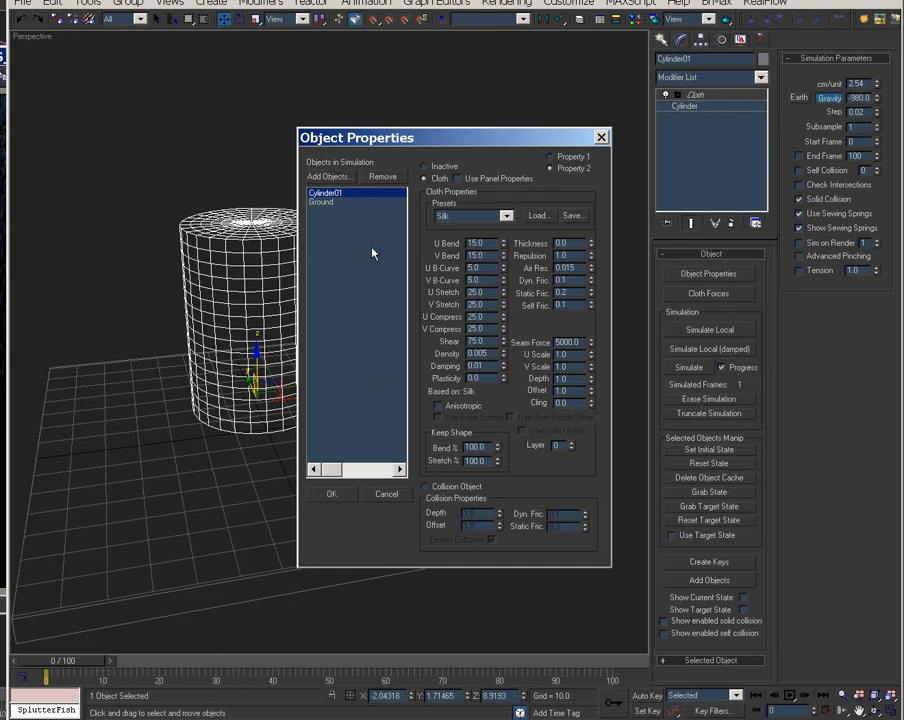
{"action": "left_click", "coordinate": [333, 494]}
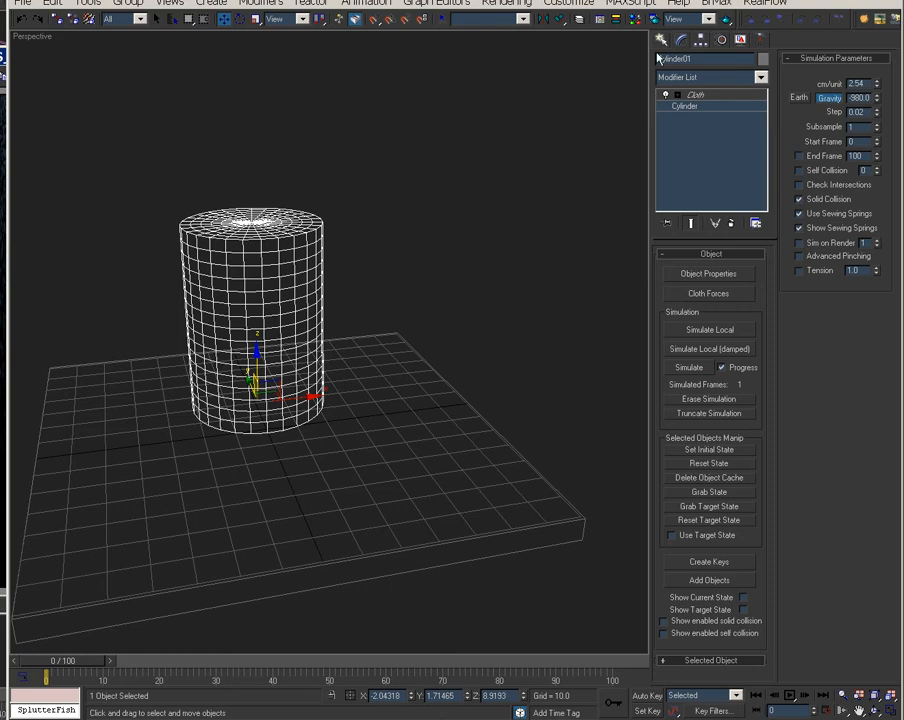
- Rename the cylinder to MeltObject
{"action": "left_click", "coordinate": [707, 58]}
{"action": "type", "text": "MeltObject"}
{"action": "left_click", "coordinate": [406, 441]}
{"action": "left_click", "coordinate": [268, 276]}
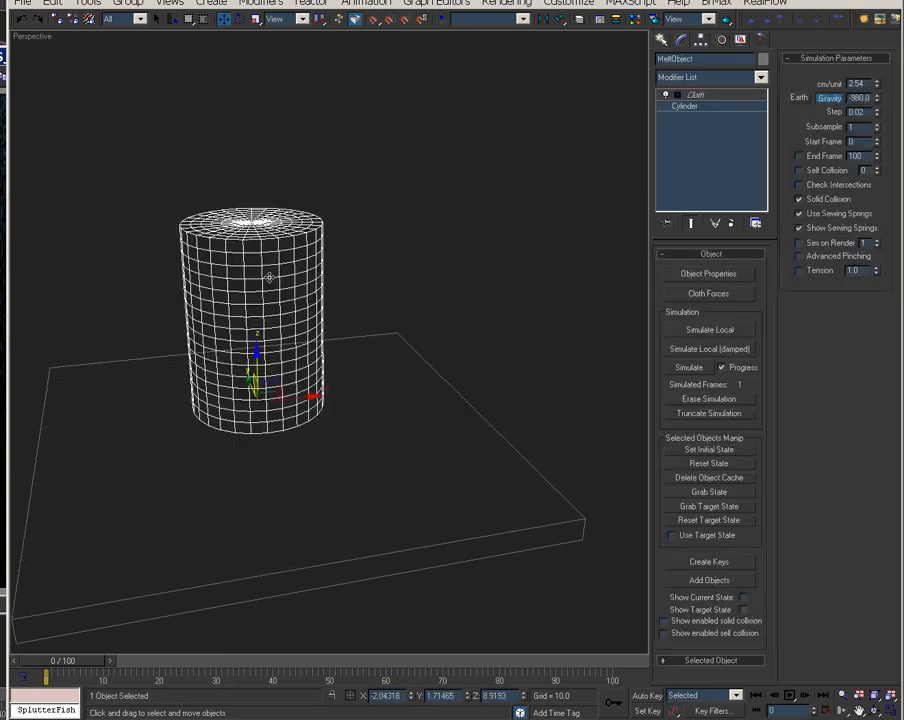
- Change MeltObject's wireframe color to green
{"action": "left_click", "coordinate": [762, 59]}
{"action": "left_click", "coordinate": [330, 385]}
{"action": "left_click", "coordinate": [524, 432]}
- Change the Ground box's wireframe color to turquoise
{"action": "left_click", "coordinate": [502, 356]}
{"action": "middle_click_drag", "start_coordinate": [502, 356], "coordinate": [479, 401], "text": "alt"}
{"action": "left_click", "coordinate": [479, 401]}
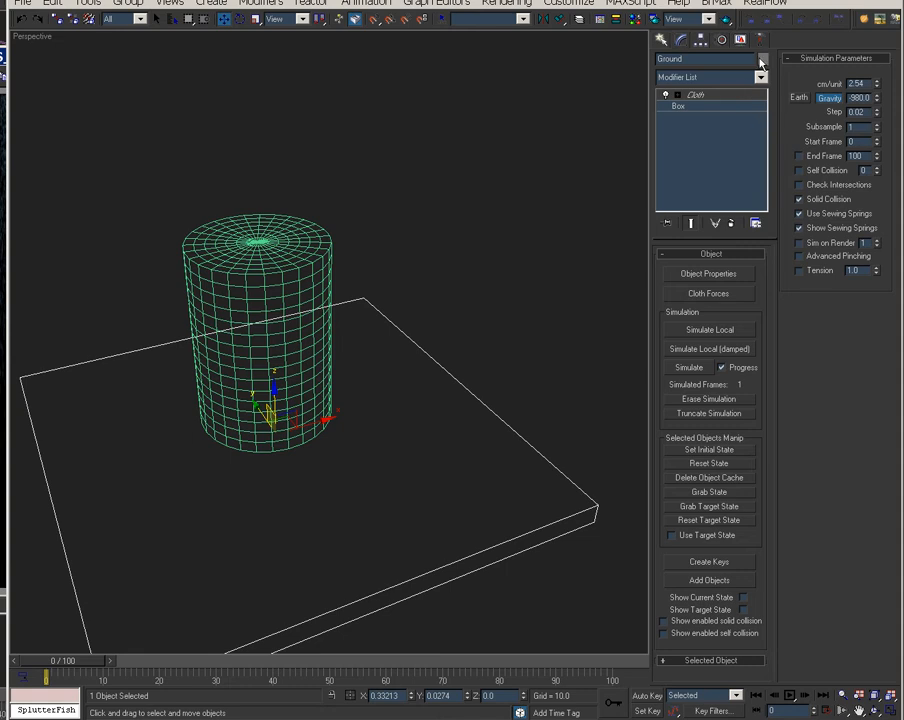
{"action": "left_click", "coordinate": [762, 59]}
{"action": "left_click", "coordinate": [328, 384]}
{"action": "left_click", "coordinate": [523, 376]}
{"action": "middle_click_drag", "start_coordinate": [463, 424], "coordinate": [500, 405], "text": "alt"}
{"action": "left_click", "coordinate": [484, 400]}
{"action": "left_click", "coordinate": [496, 409]}
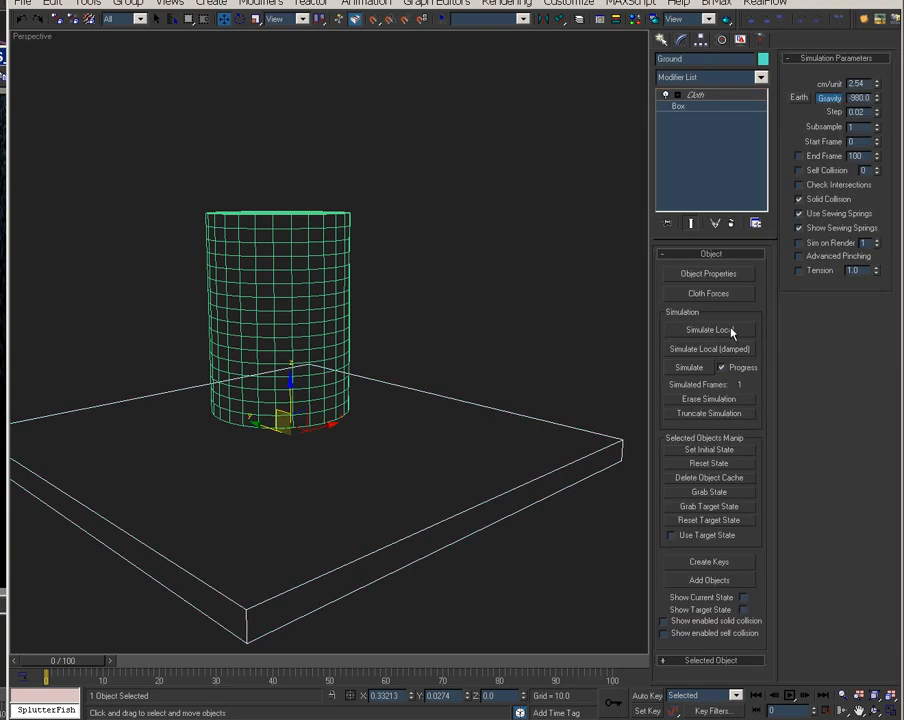
- Delete the Cloth modifier from the Ground box and increase its length and width segments to a dense grid
{"action": "right_click", "coordinate": [706, 97]}
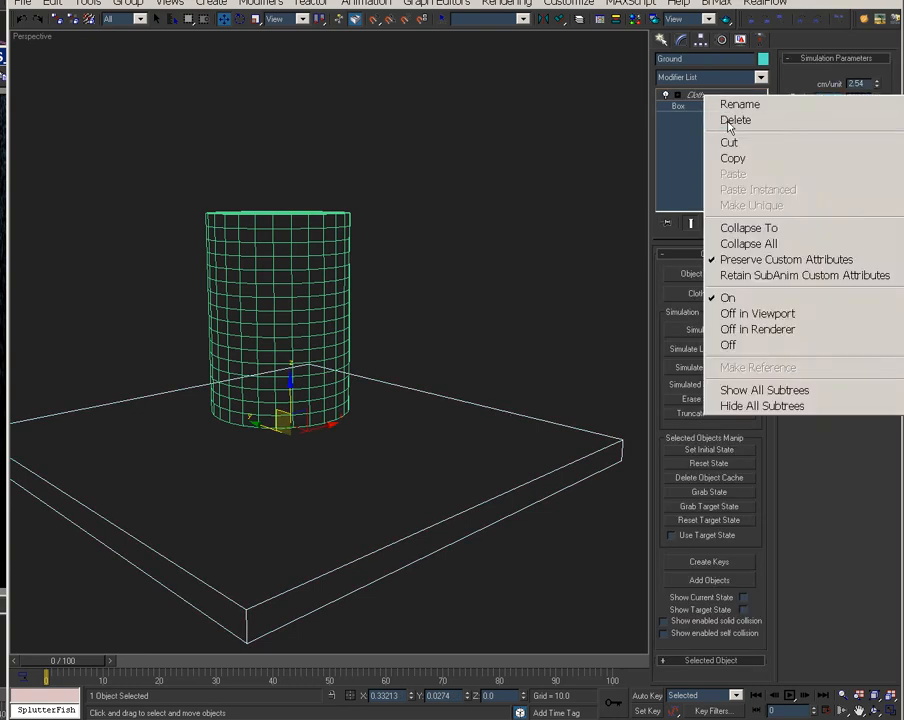
{"action": "left_click", "coordinate": [722, 119]}
{"action": "left_click_drag", "start_coordinate": [753, 318], "coordinate": [757, 178]}
{"action": "left_click_drag", "start_coordinate": [753, 340], "coordinate": [778, 154]}
{"action": "left_click", "coordinate": [340, 279]}
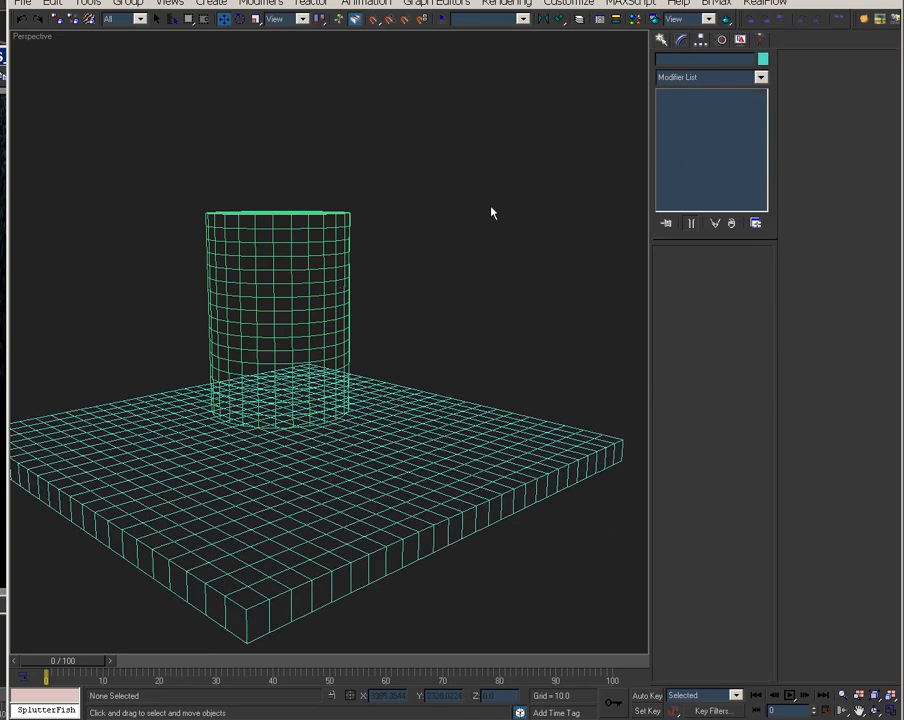
- Add Ground to MeltObject's cloth simulation again and define it as a collision object
{"action": "left_click", "coordinate": [289, 270]}
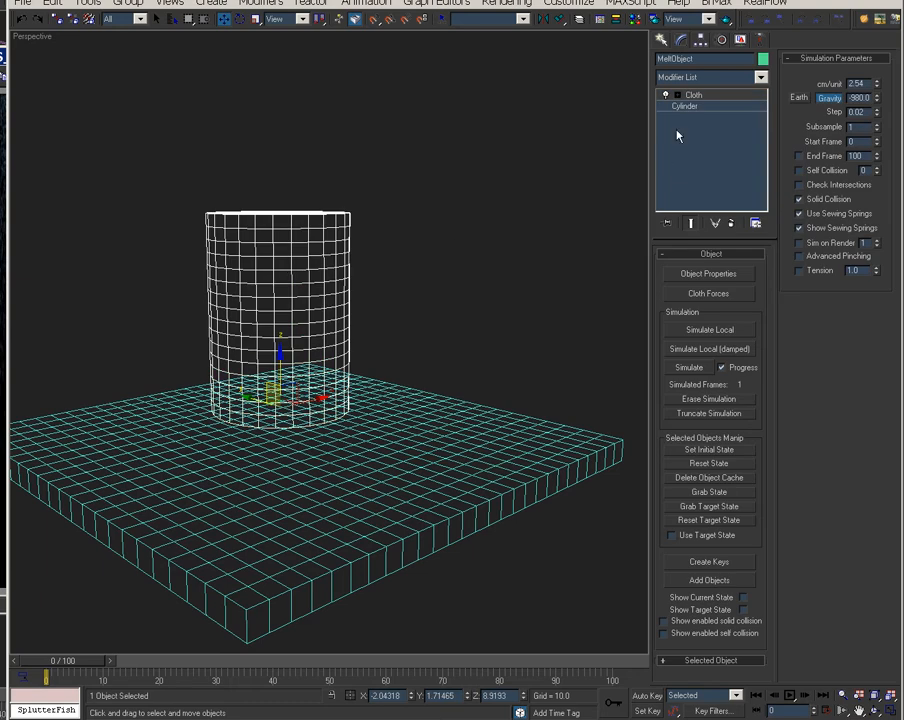
{"action": "left_click", "coordinate": [692, 274]}
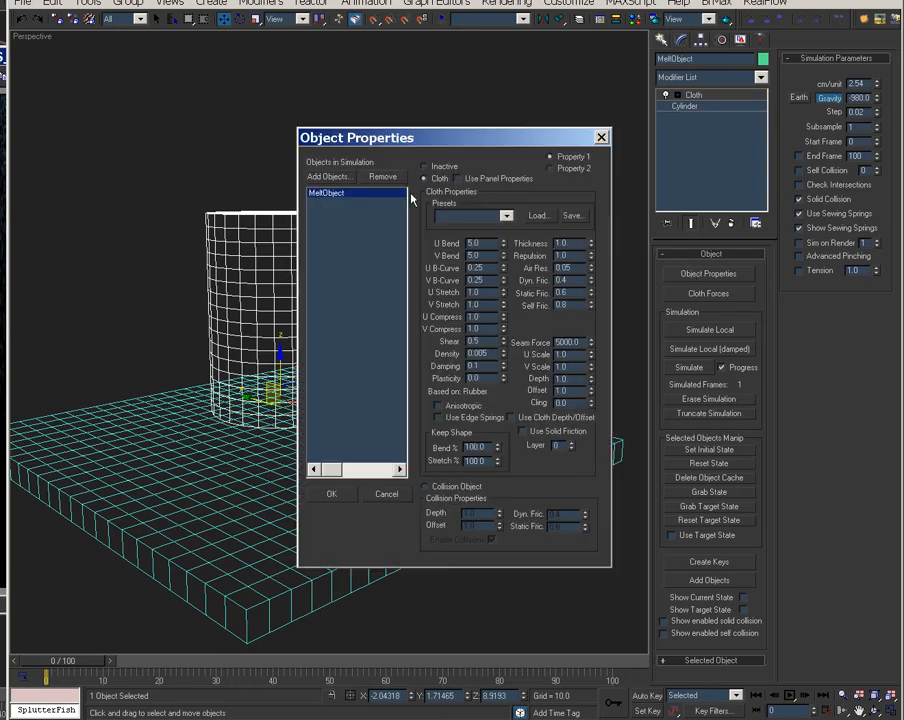
{"action": "left_click", "coordinate": [327, 177]}
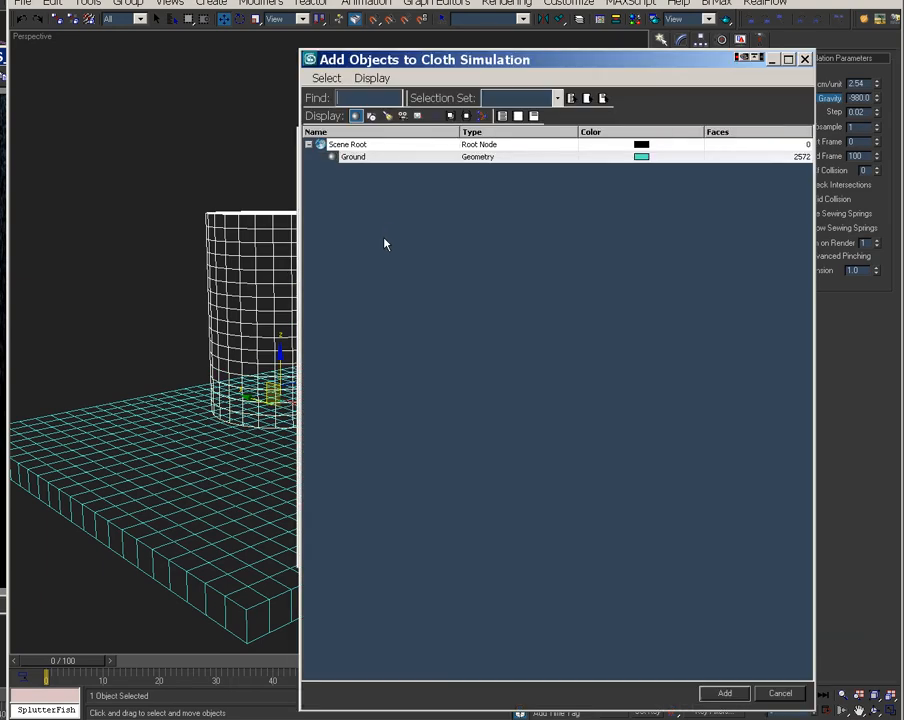
{"action": "double_click", "coordinate": [371, 157]}
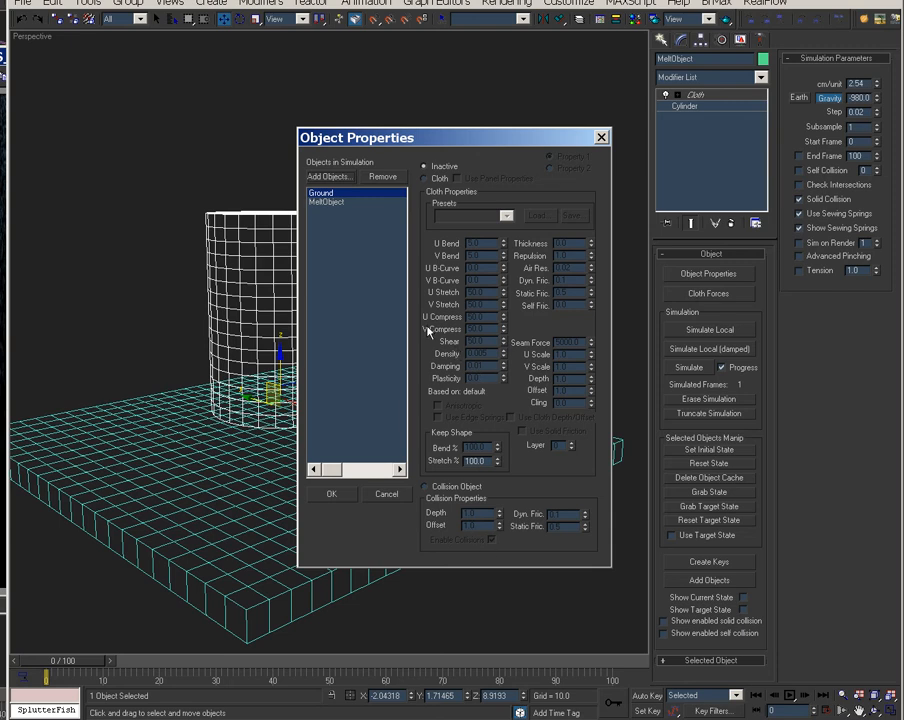
{"action": "left_click", "coordinate": [345, 202]}
{"action": "left_click", "coordinate": [344, 193]}
{"action": "left_click", "coordinate": [452, 487]}
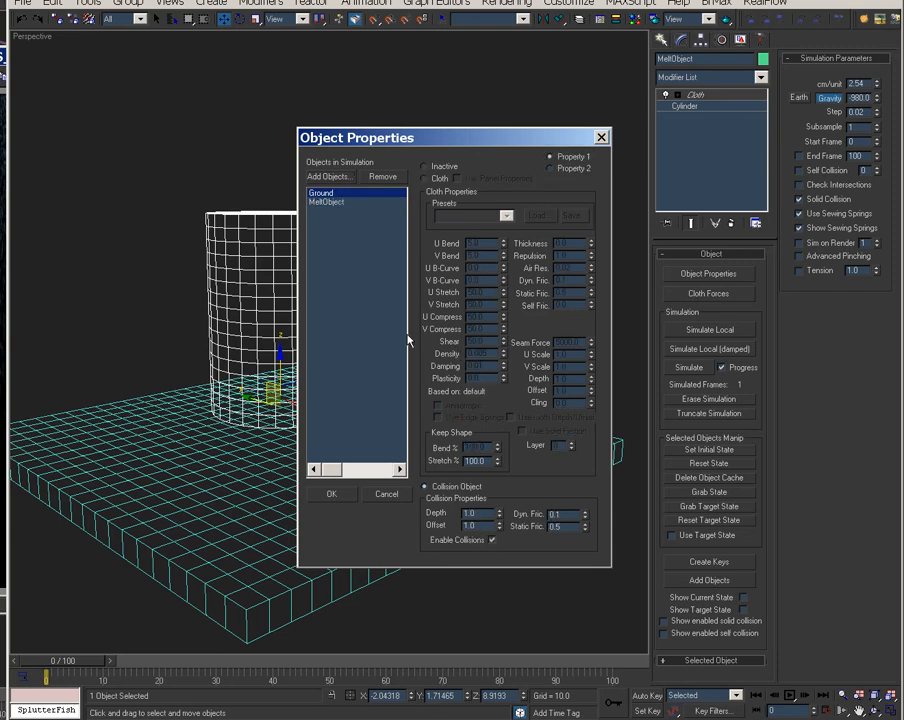
- Check MeltObject's Property 2 settings, accept the object properties, and run the cloth simulation
{"action": "left_click", "coordinate": [340, 203]}
{"action": "left_click", "coordinate": [562, 168]}
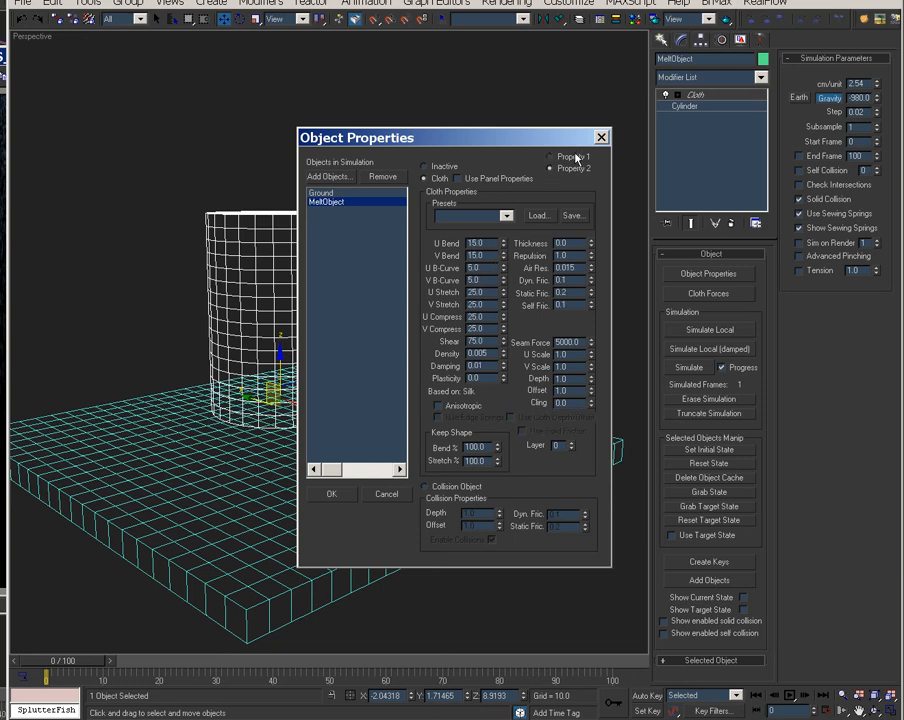
{"action": "left_click", "coordinate": [345, 495]}
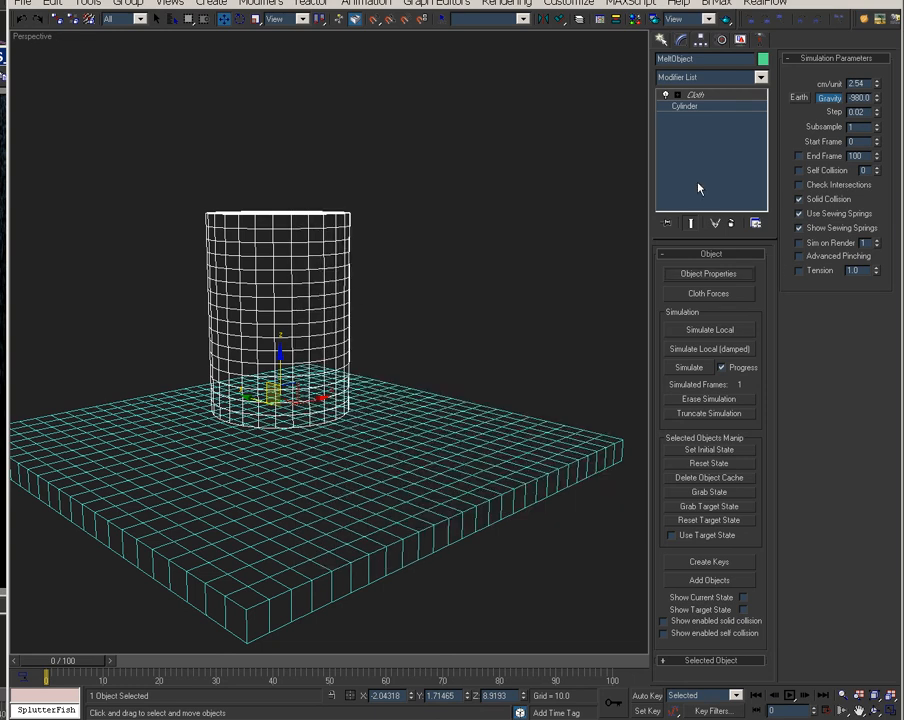
{"action": "left_click", "coordinate": [694, 368]}
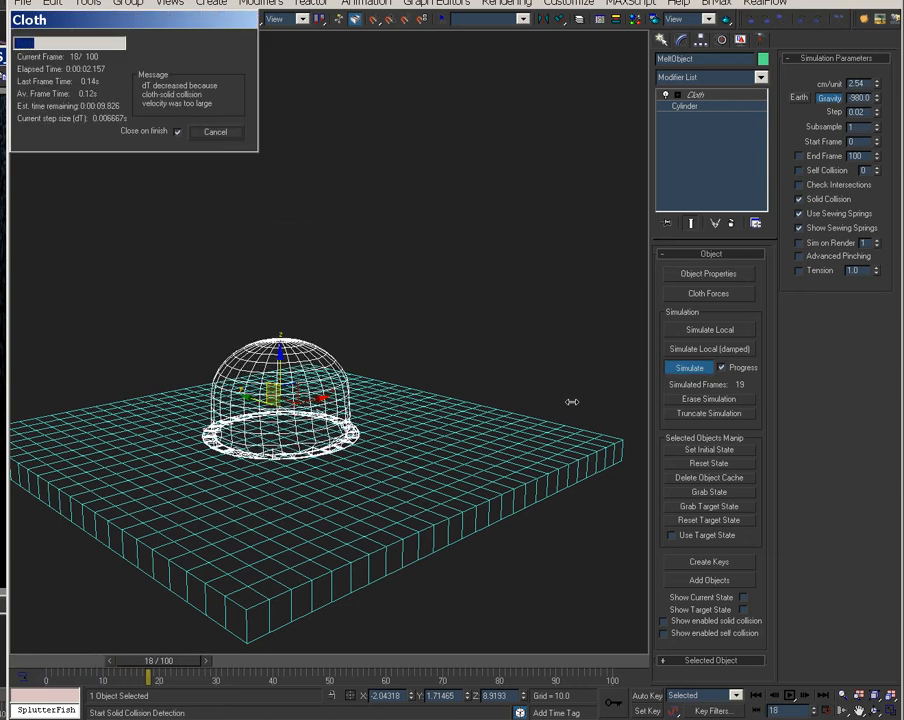
- Stop the running simulation, enable Self Collision at frame 0, then rerun the cloth simulation and stop it after the collapse
{"action": "left_click", "coordinate": [215, 133]}
{"action": "left_click_drag", "start_coordinate": [110, 670], "coordinate": [40, 670]}
{"action": "left_click", "coordinate": [821, 171]}
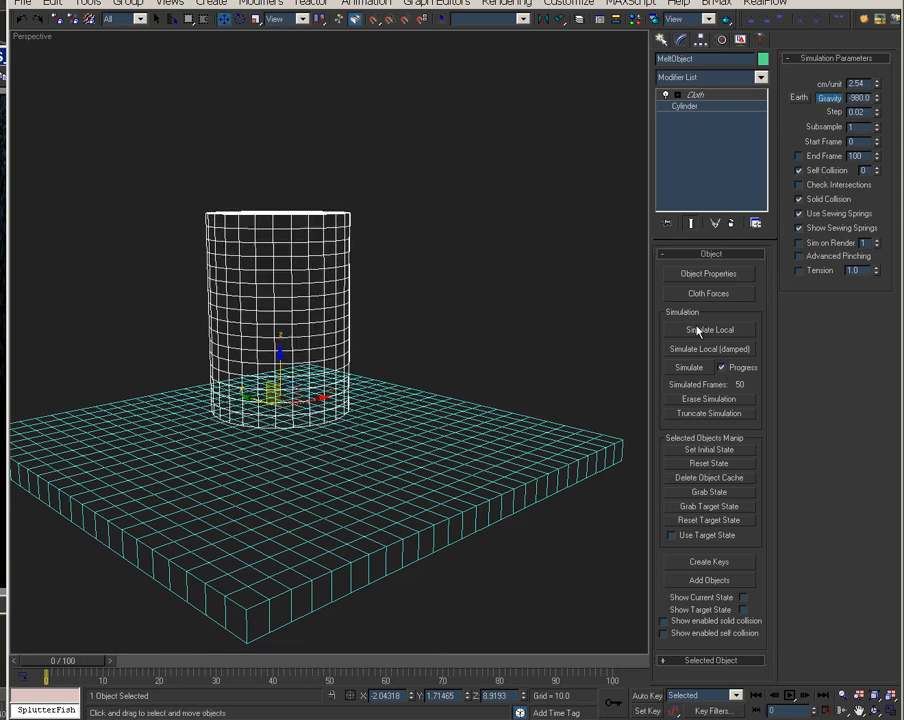
{"action": "left_click", "coordinate": [690, 368]}
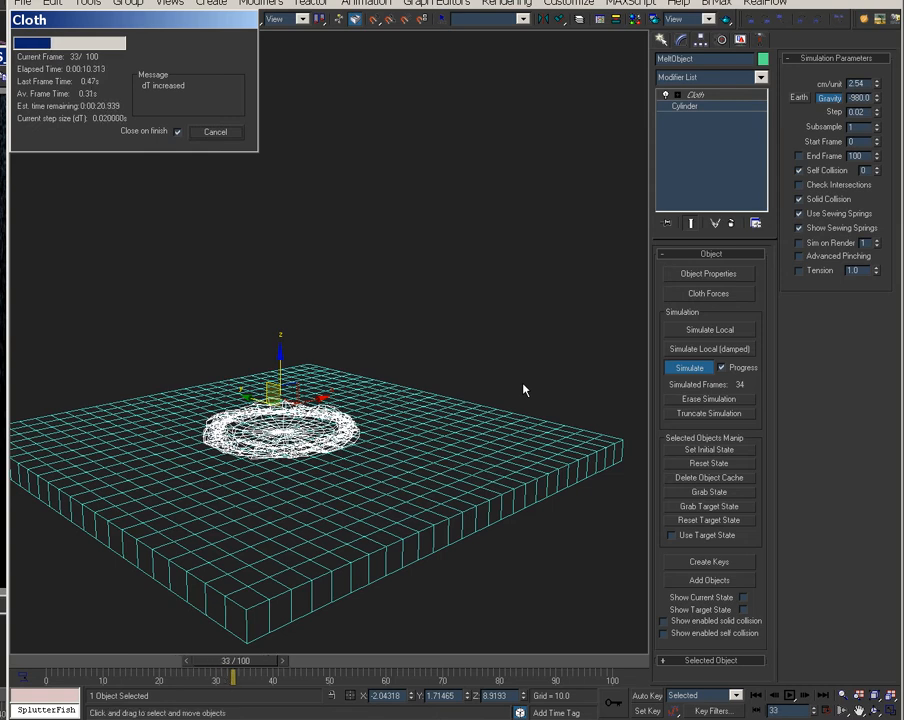
{"action": "left_click", "coordinate": [214, 135]}
- Switch the viewport to shaded display, return to frame 0, and set Subsample to 5 and Self Collision to 1
{"action": "key", "text": "F3"}
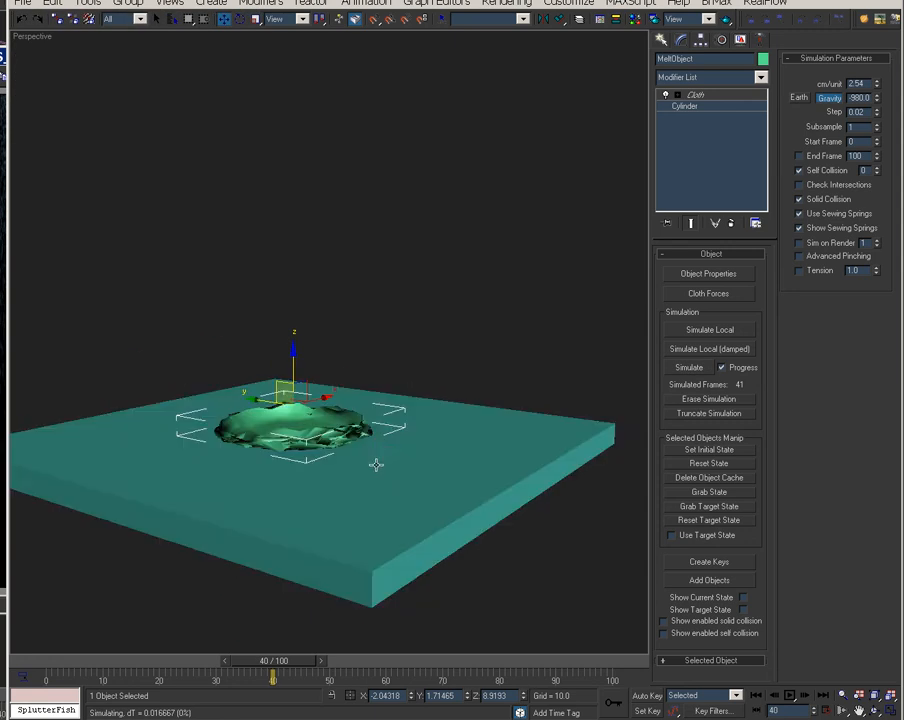
{"action": "scroll", "coordinate": [384, 494], "scroll_direction": "up", "scroll_amount": 8}
{"action": "scroll", "coordinate": [389, 501], "scroll_direction": "down", "scroll_amount": 6}
{"action": "left_click_drag", "start_coordinate": [272, 661], "coordinate": [60, 662]}
{"action": "key", "text": "w"}
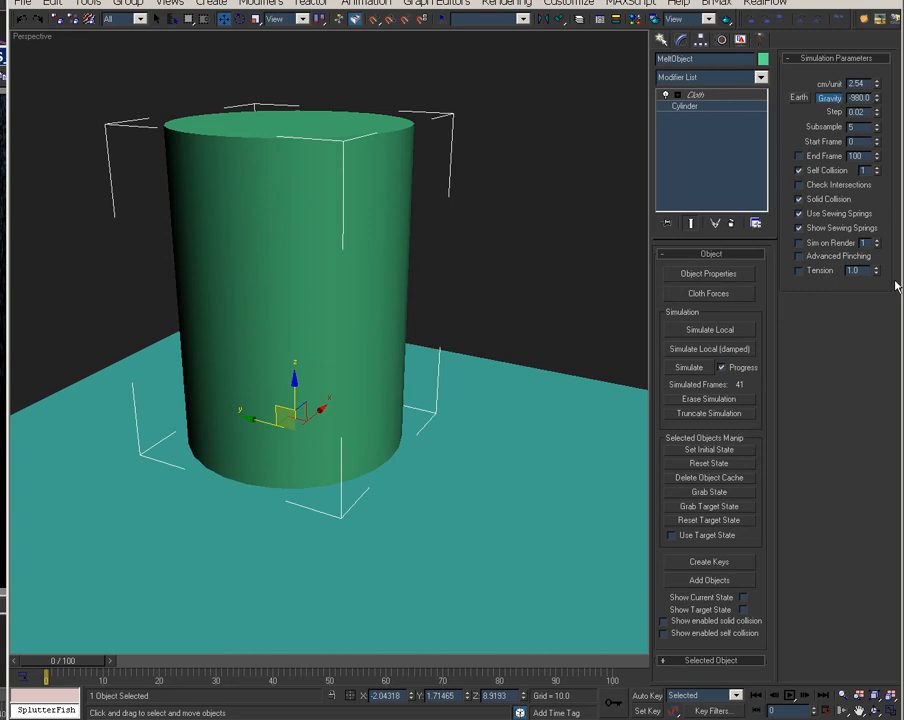
- Set the Tension value to 0.0002 but leave the Tension option disabled, and rerun the cloth simulation
{"action": "left_click", "coordinate": [822, 275]}
{"action": "left_click_drag", "start_coordinate": [869, 271], "coordinate": [805, 286]}
{"action": "type", "text": "0"}
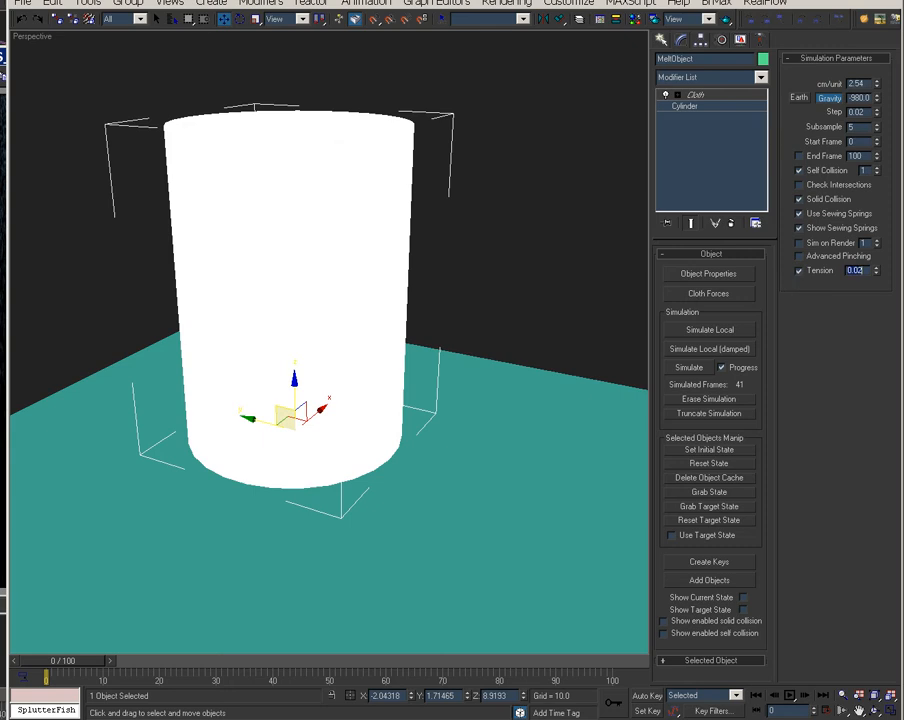
{"action": "mouse_move", "coordinate": [84, 673]}
{"action": "left_mouse_down"}
{"action": "mouse_move", "coordinate": [202, 662]}
{"action": "mouse_move", "coordinate": [72, 675]}
{"action": "left_mouse_up"}
{"action": "key", "text": "w"}
{"action": "left_click", "coordinate": [697, 371]}
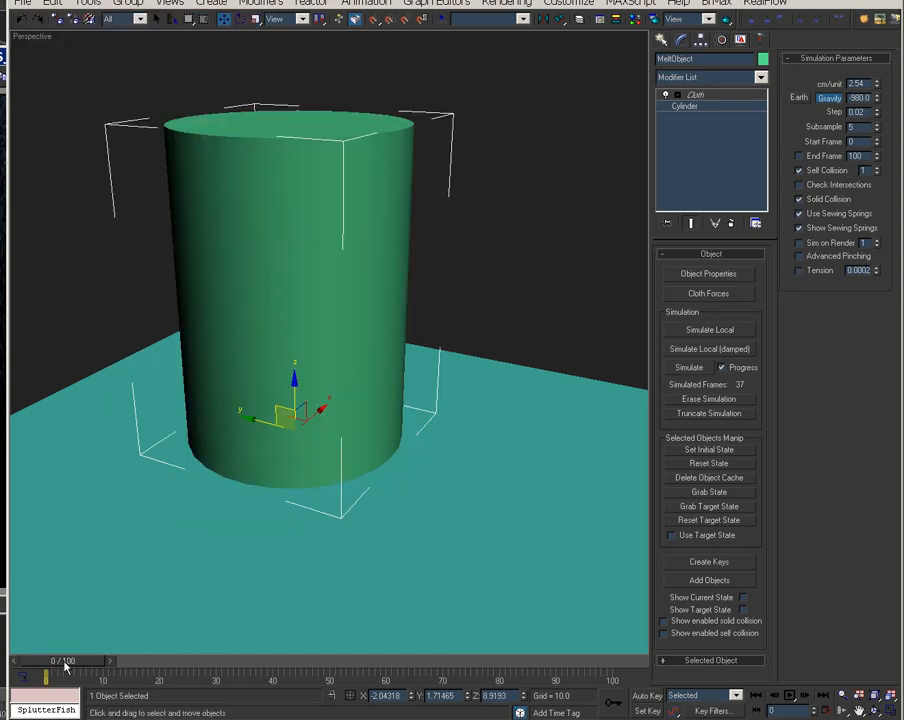
- Play back the simulated collapse and return to frame 0
{"action": "left_click_drag", "start_coordinate": [64, 667], "coordinate": [96, 652]}
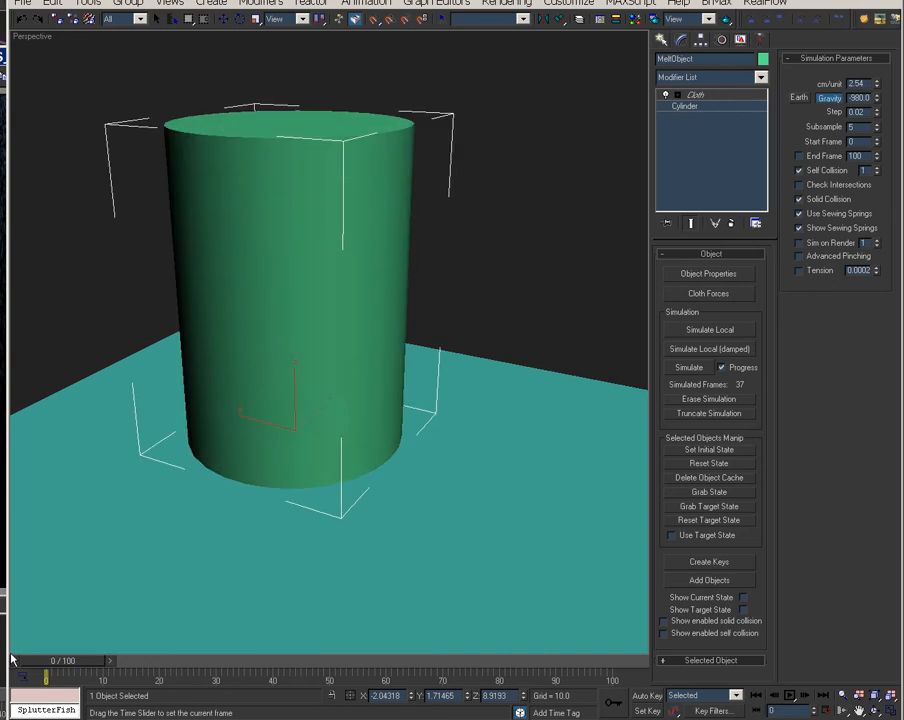
{"action": "left_click", "coordinate": [791, 696]}
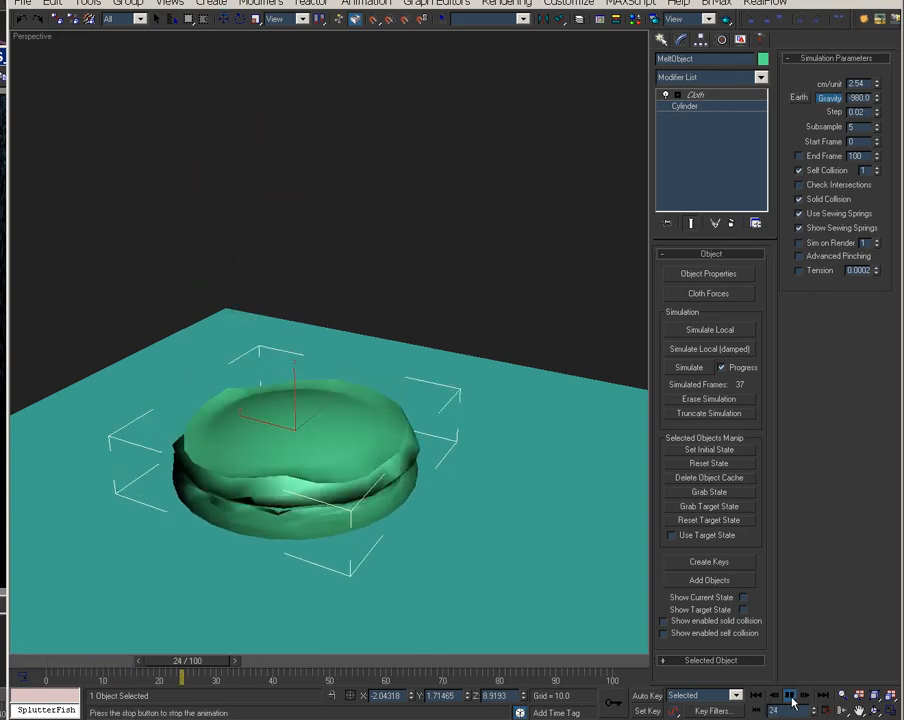
{"action": "left_click_drag", "start_coordinate": [362, 671], "coordinate": [105, 662]}
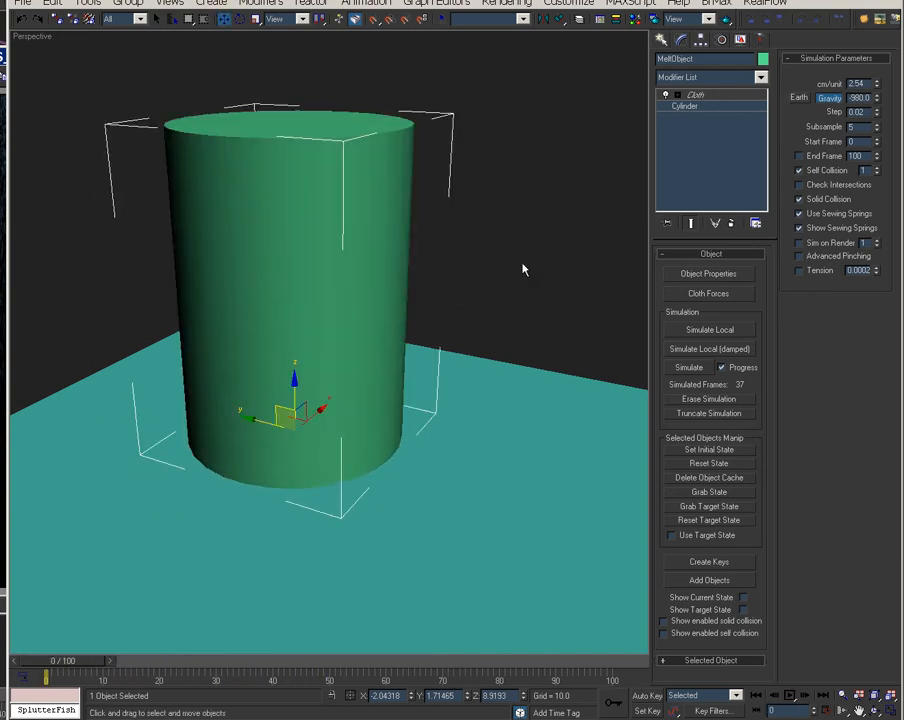
- Create a vertex group named Perserve at the Group level of MeltObject's Cloth modifier
{"action": "left_click", "coordinate": [678, 94]}
{"action": "left_click", "coordinate": [703, 106]}
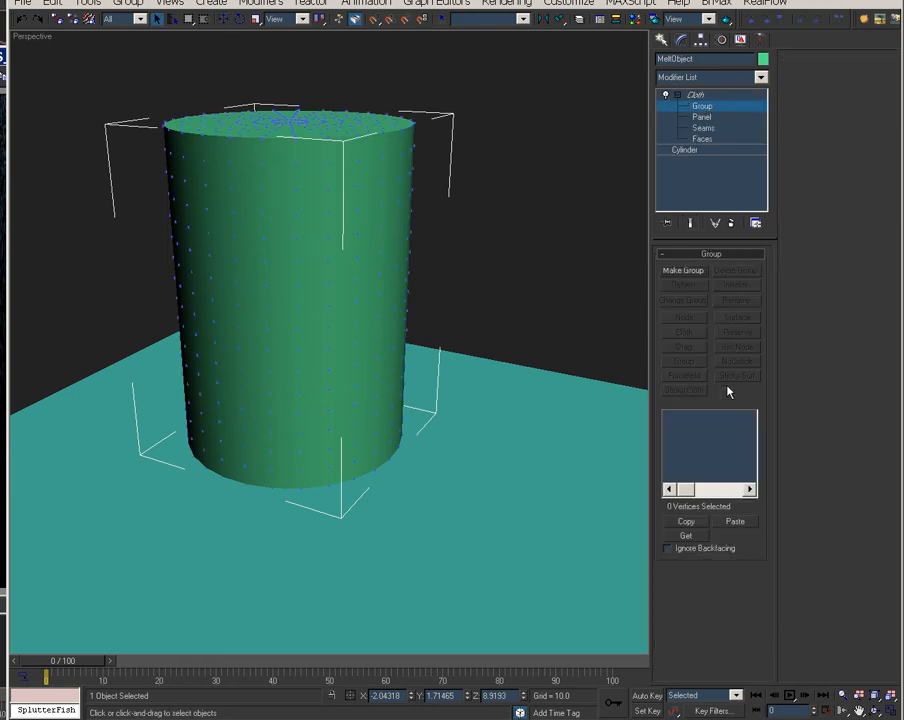
{"action": "left_click", "coordinate": [683, 271]}
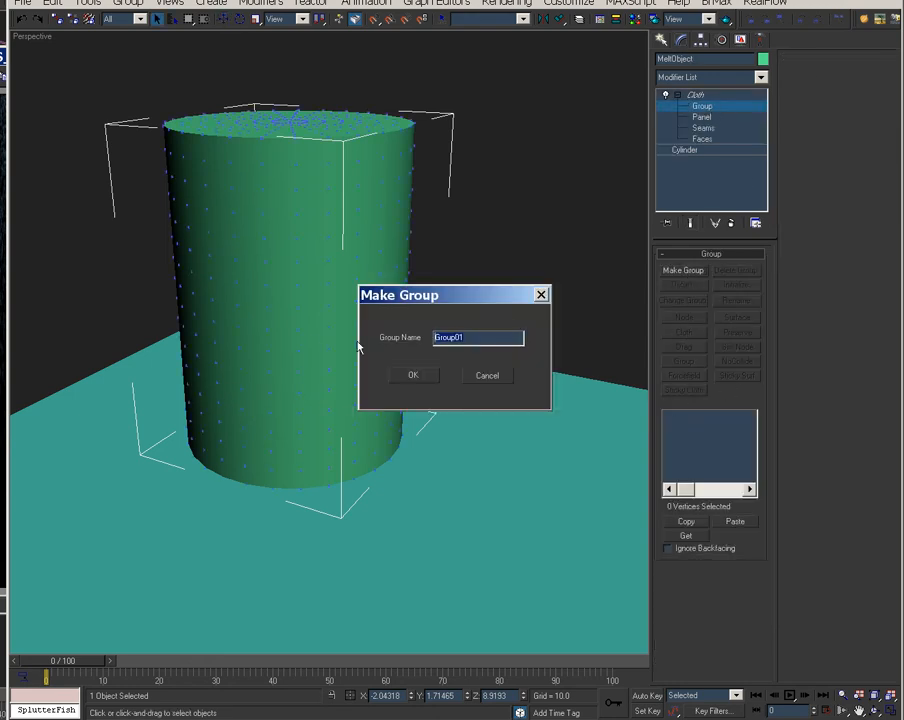
{"action": "type", "text": "Perserve"}
{"action": "key", "text": "Return"}
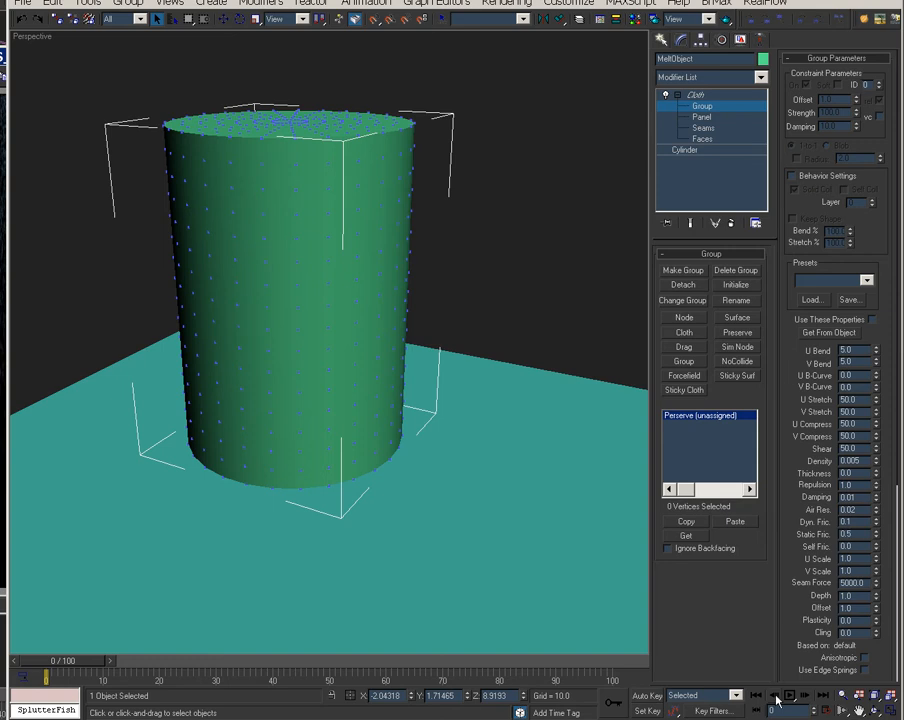
- Enable texture map selection for the Perserve group and assign a Gradient Ramp map to it
{"action": "scroll", "coordinate": [786, 680], "scroll_direction": "down", "scroll_amount": 5}
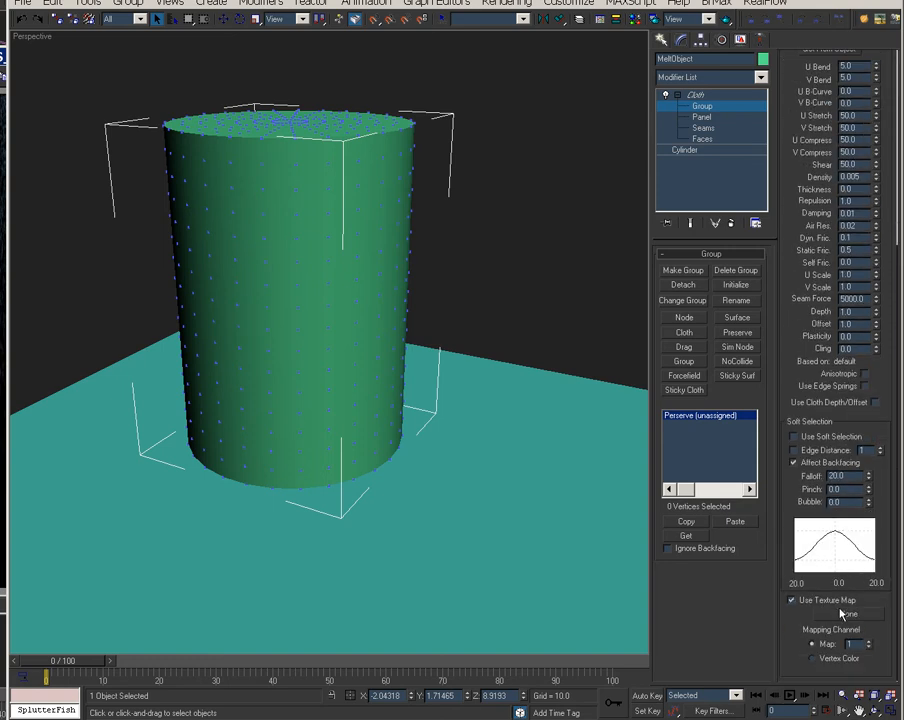
{"action": "left_click", "coordinate": [843, 613]}
{"action": "double_click", "coordinate": [238, 396]}
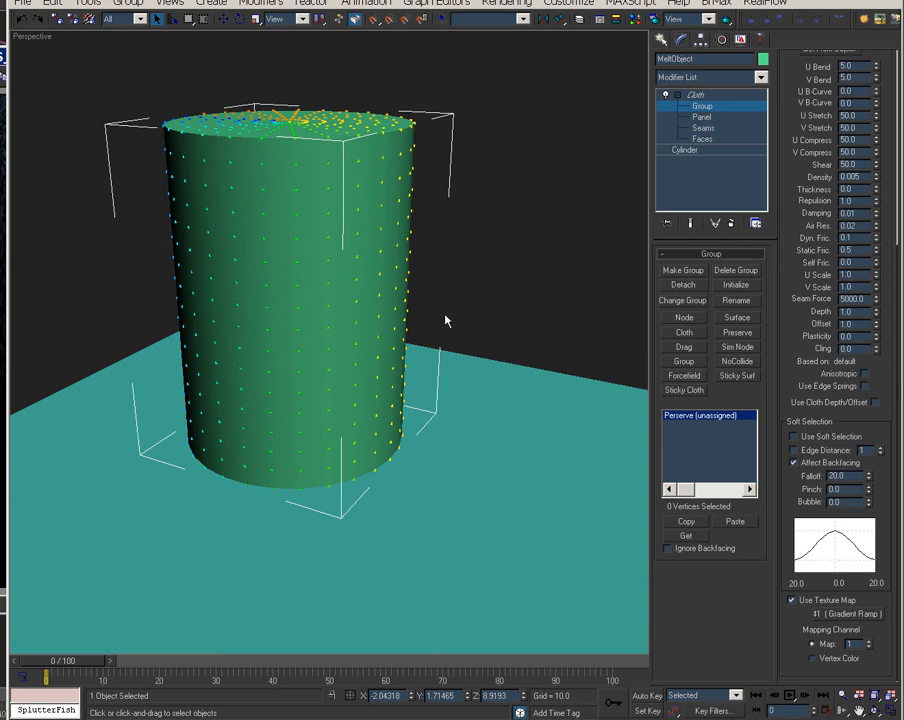
- Load the group's Gradient Ramp map into the first Material Editor sample slot for editing
{"action": "key", "text": "m"}
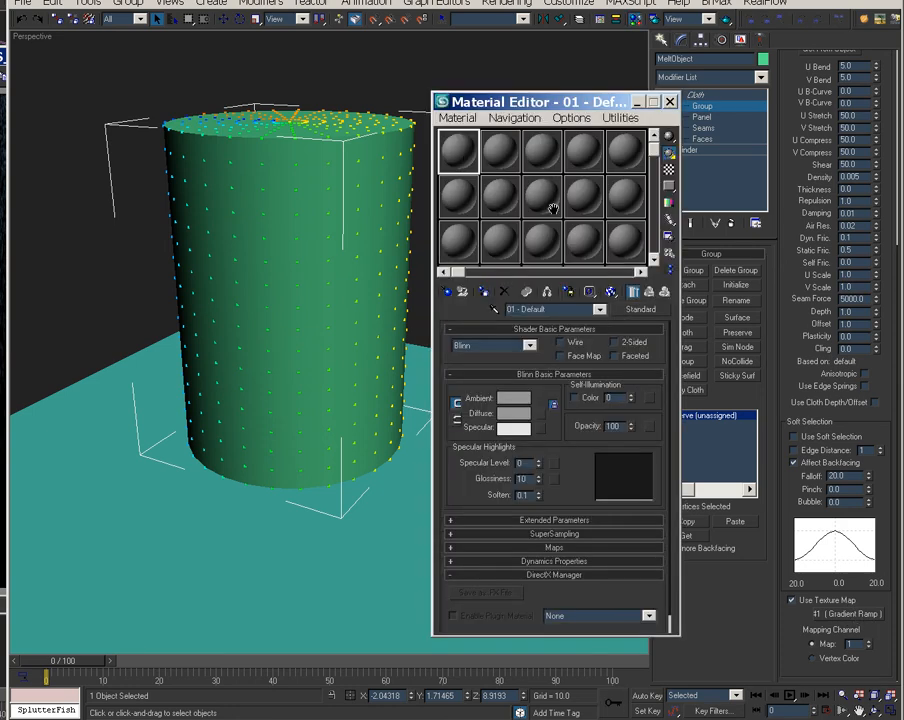
{"action": "left_click_drag", "start_coordinate": [864, 620], "coordinate": [467, 152]}
{"action": "left_click", "coordinate": [527, 409]}
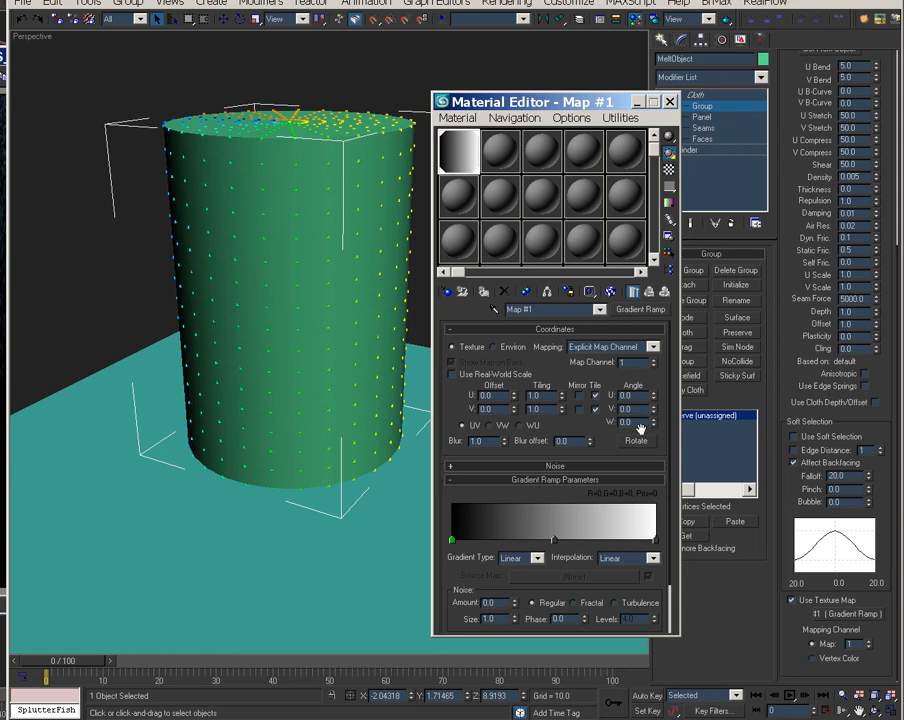
- Set the Gradient Ramp's W angle to -90 and refresh the group's texture map selection on the cylinder
{"action": "double_click", "coordinate": [621, 422]}
{"action": "type", "text": "-90.0"}
{"action": "key", "text": "Return"}
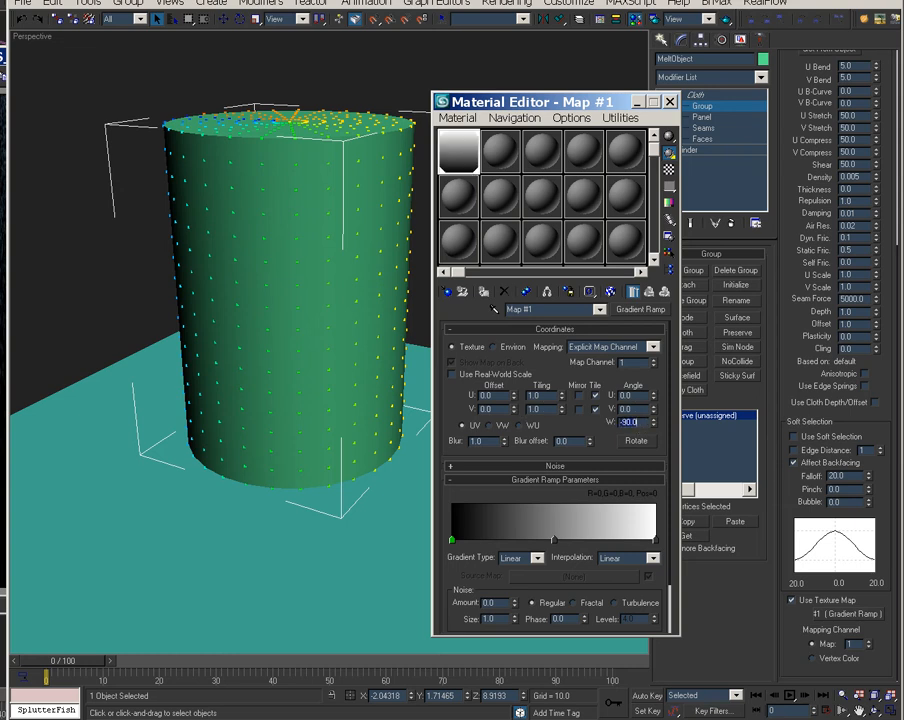
{"action": "left_click", "coordinate": [842, 603]}
{"action": "left_click", "coordinate": [842, 602]}
{"action": "left_click", "coordinate": [842, 602]}
{"action": "left_click", "coordinate": [842, 602]}
{"action": "middle_click_drag", "start_coordinate": [352, 560], "coordinate": [370, 590], "text": "alt"}
- Set the Gradient Ramp's U and V tiling to 0.9 and refresh the group's texture map selection
{"action": "left_click_drag", "start_coordinate": [546, 409], "coordinate": [502, 423]}
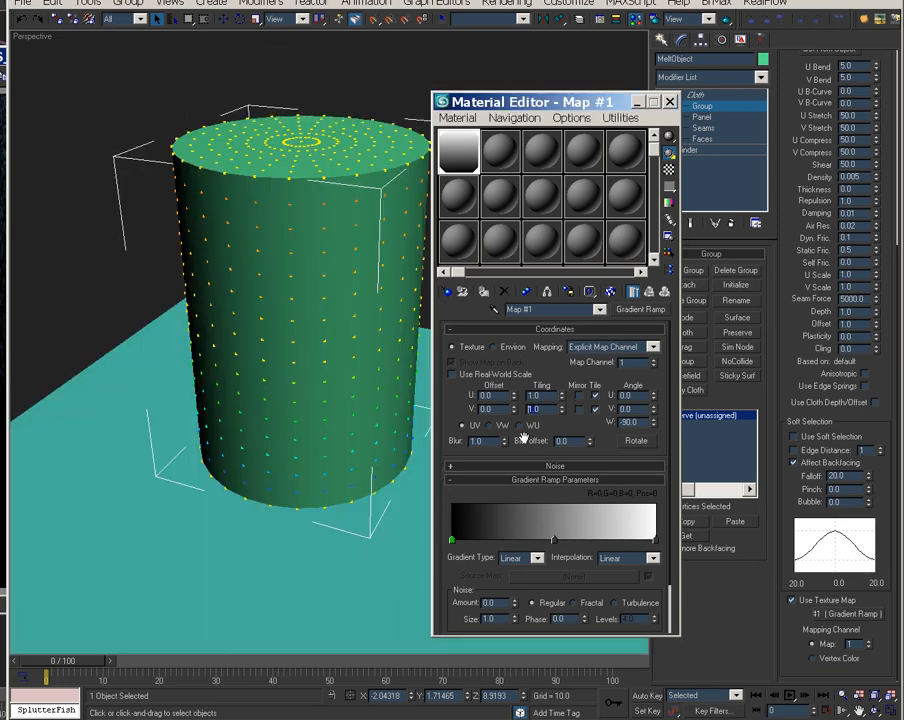
{"action": "type", "text": ".9"}
{"action": "left_click_drag", "start_coordinate": [544, 395], "coordinate": [505, 400]}
{"action": "type", "text": ".9"}
{"action": "key", "text": "Return"}
{"action": "left_click_drag", "start_coordinate": [62, 661], "coordinate": [21, 666]}
{"action": "left_click", "coordinate": [819, 606]}
{"action": "left_click", "coordinate": [819, 606]}
{"action": "middle_click_drag", "start_coordinate": [380, 620], "coordinate": [264, 504], "text": "alt"}
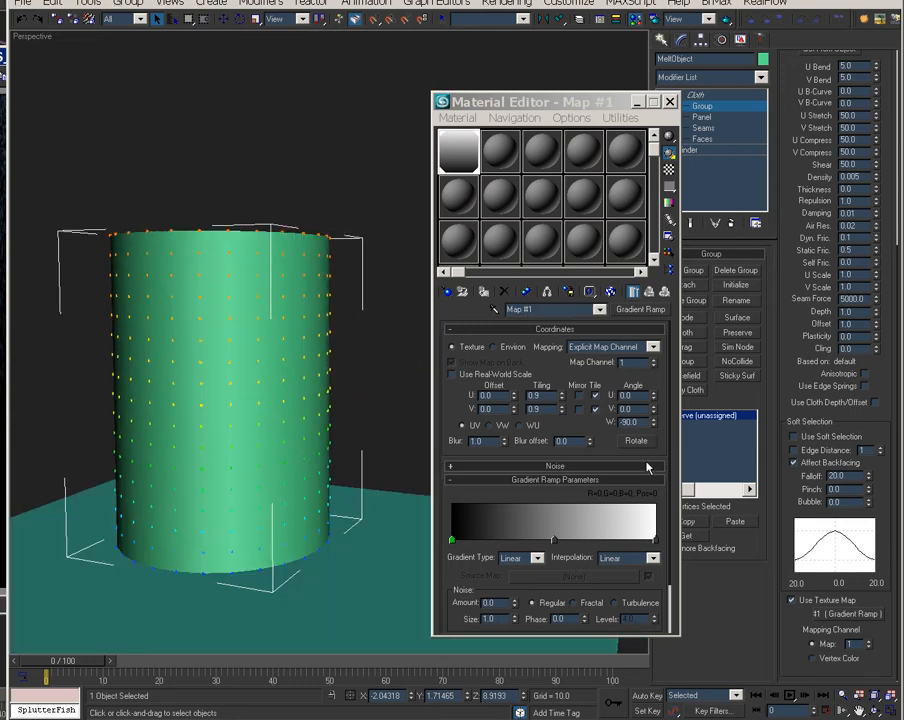
- Flip the gradient by setting its W angle to 90 and refresh the group's texture map selection
{"action": "left_click_drag", "start_coordinate": [646, 423], "coordinate": [531, 428]}
{"action": "type", "text": "-90"}
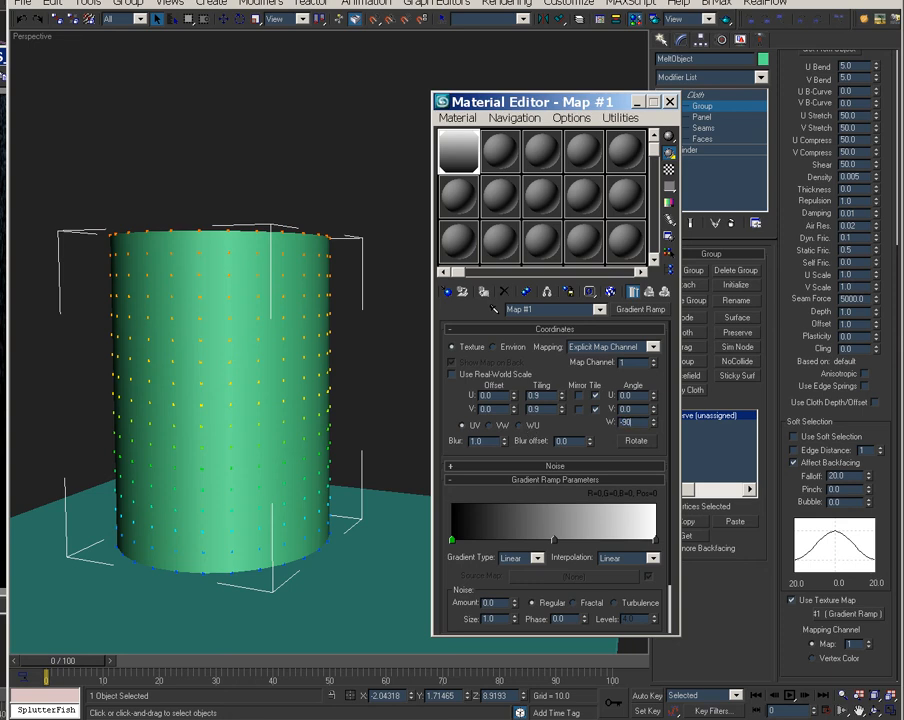
{"action": "key", "text": "Return"}
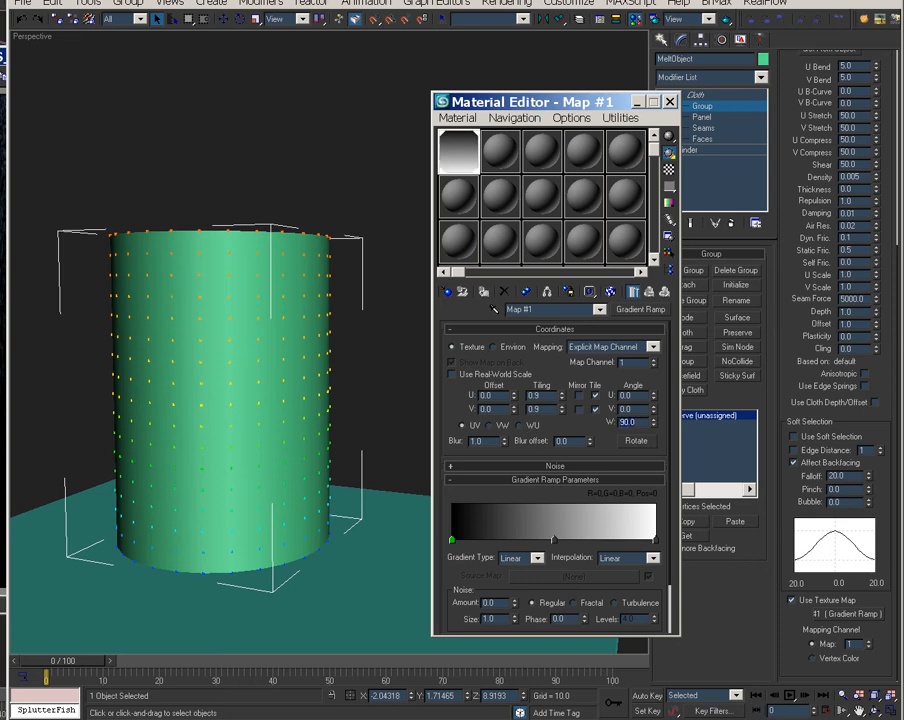
{"action": "left_click", "coordinate": [808, 605]}
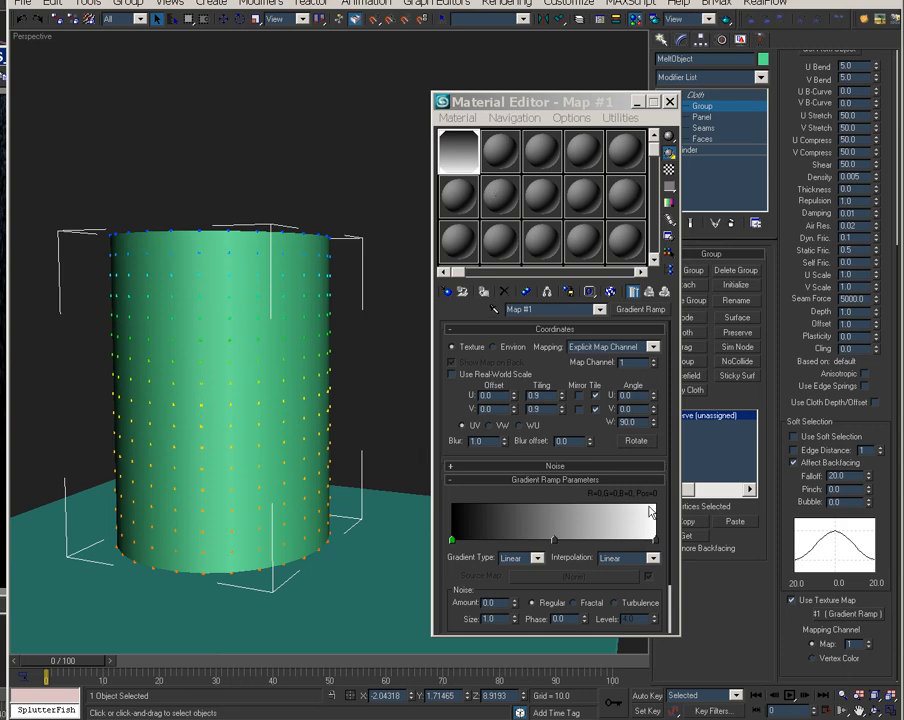
- Add a white flag at position 91 of the gradient ramp and change the middle flag's color to black
{"action": "left_click", "coordinate": [636, 540]}
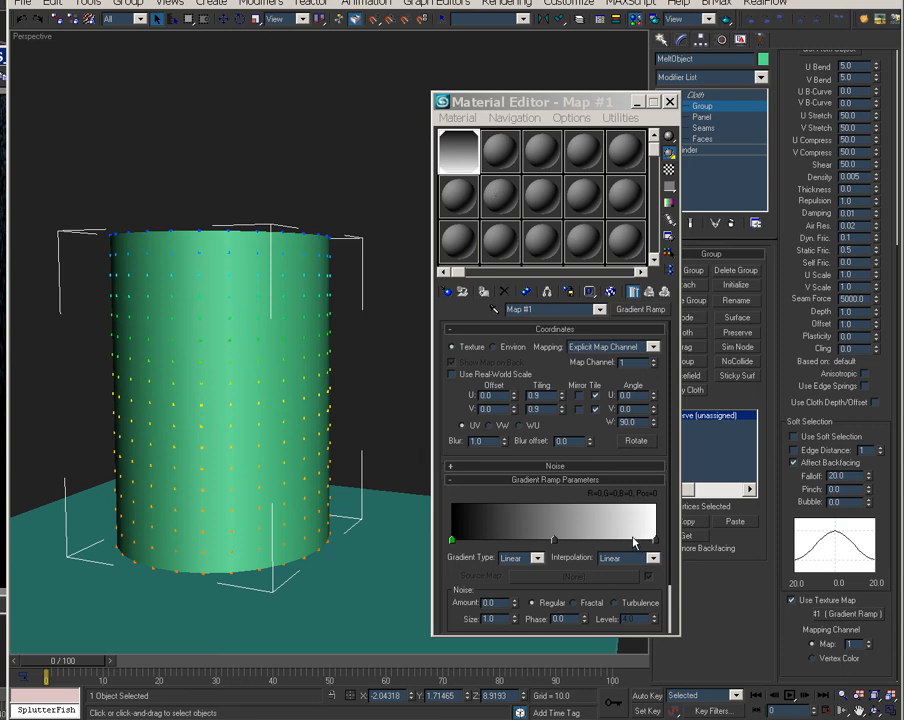
{"action": "double_click", "coordinate": [555, 542]}
{"action": "left_click_drag", "start_coordinate": [189, 60], "coordinate": [190, 43]}
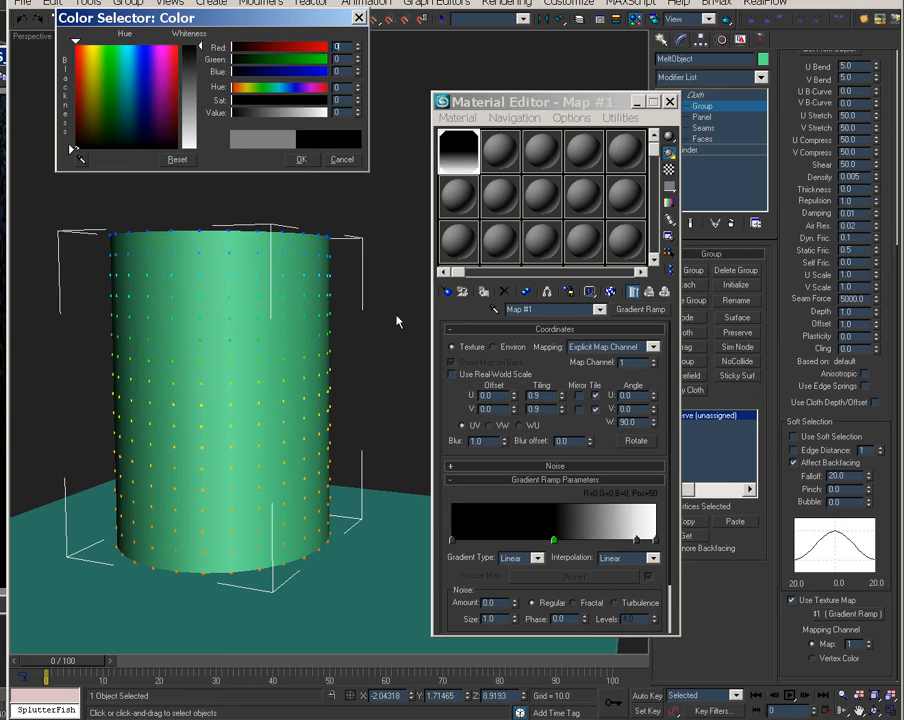
{"action": "left_click", "coordinate": [636, 541]}
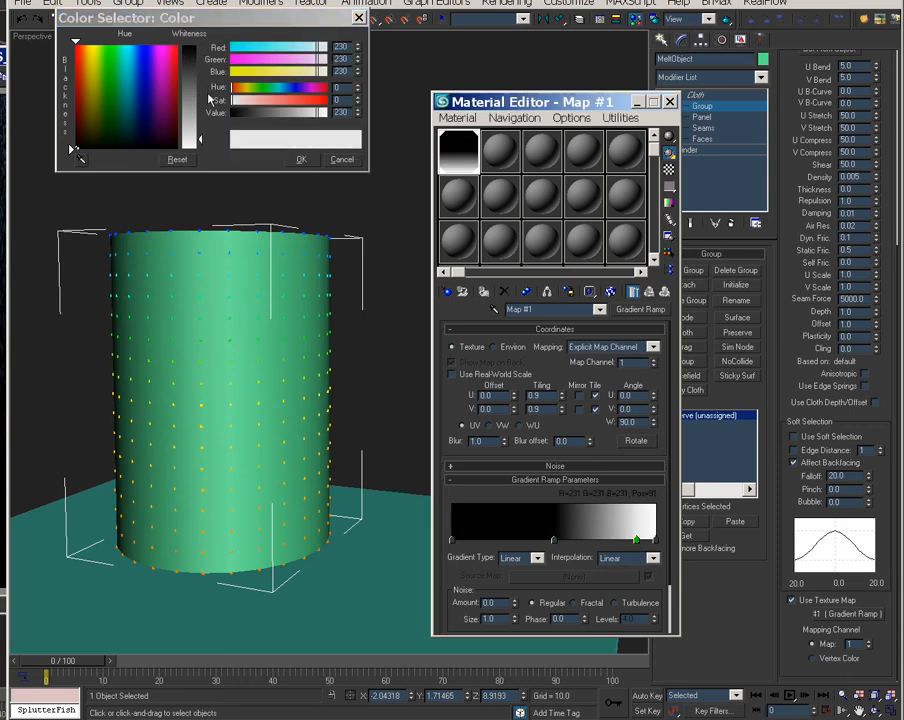
{"action": "left_click_drag", "start_coordinate": [199, 146], "coordinate": [199, 152]}
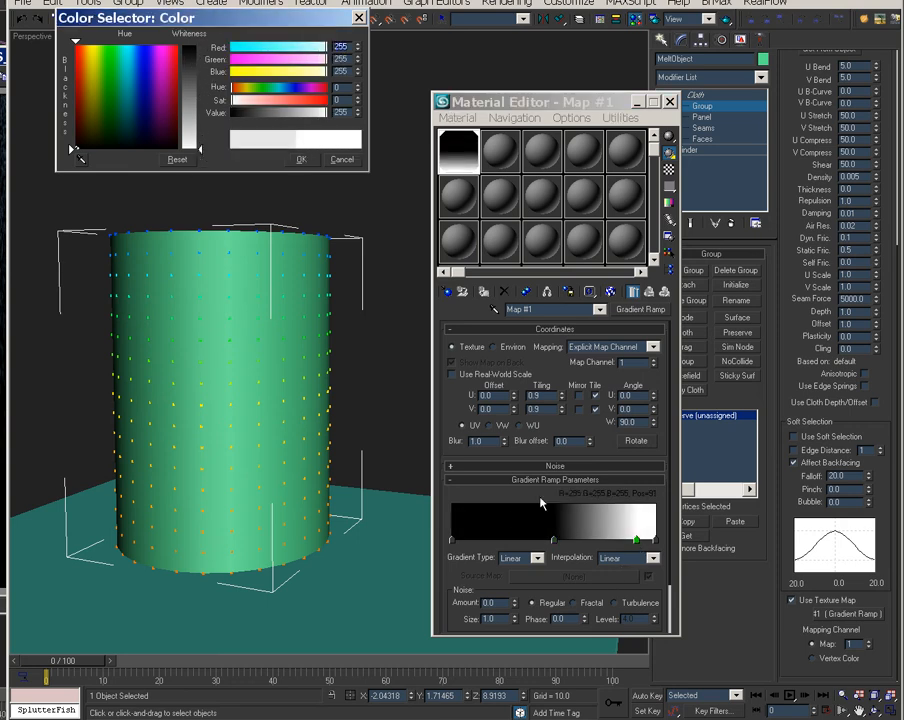
- Move the black and white flags close together near the ramp's white end and delete the extra flag at position 3
{"action": "left_click_drag", "start_coordinate": [555, 543], "coordinate": [627, 550]}
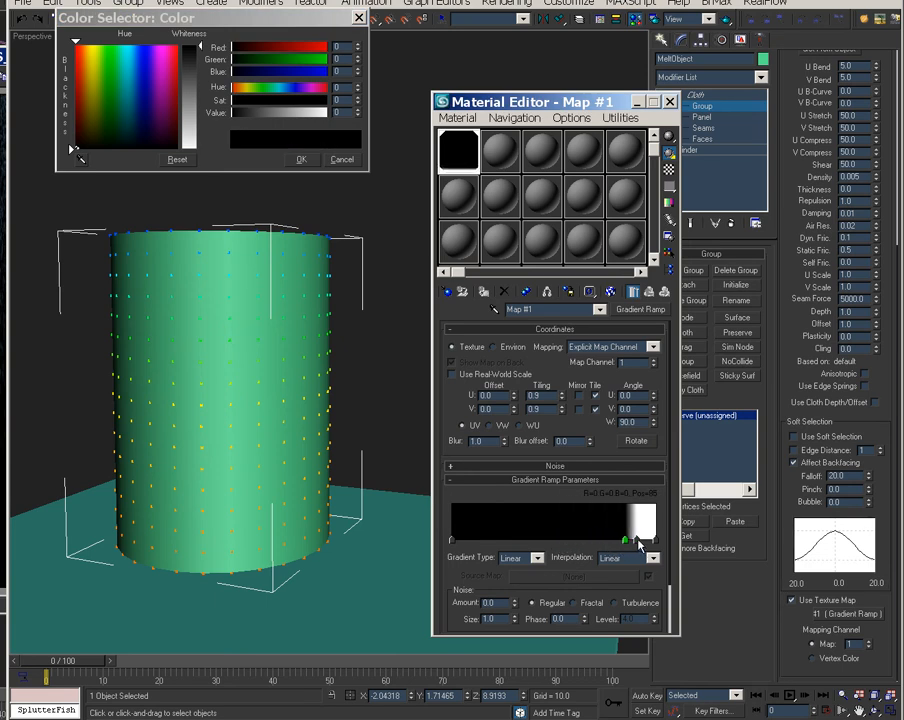
{"action": "left_click", "coordinate": [645, 544]}
{"action": "left_click_drag", "start_coordinate": [626, 543], "coordinate": [638, 543]}
{"action": "left_click", "coordinate": [455, 541]}
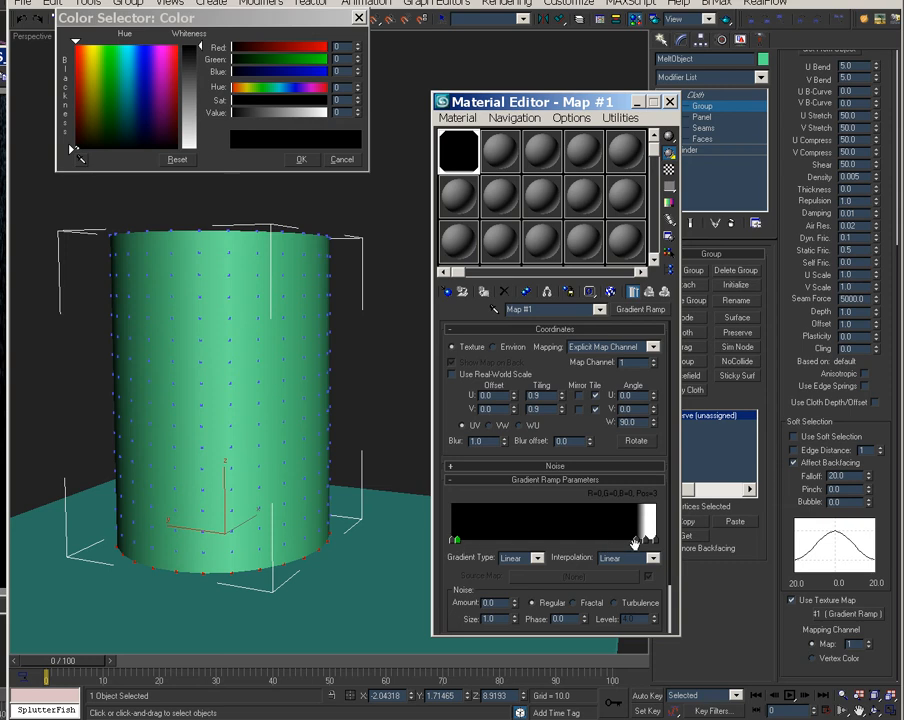
{"action": "right_click", "coordinate": [456, 541]}
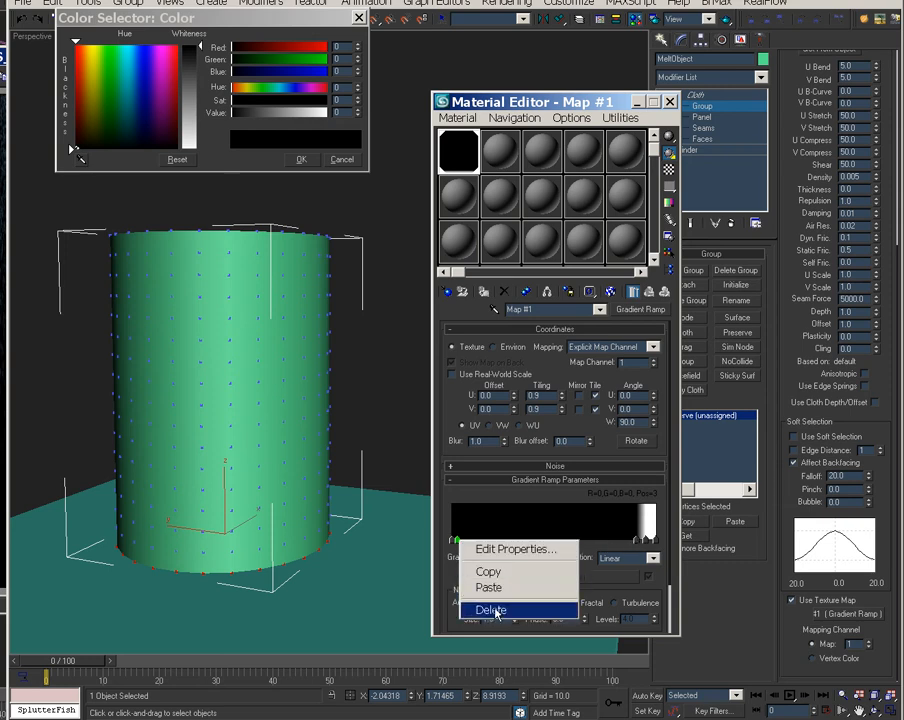
{"action": "left_click", "coordinate": [486, 601]}
- Move the black flag to position 3 and the white flag to position 6, and turn on automatic keyframing
{"action": "left_click_drag", "start_coordinate": [637, 541], "coordinate": [457, 541]}
{"action": "left_click_drag", "start_coordinate": [652, 541], "coordinate": [470, 548]}
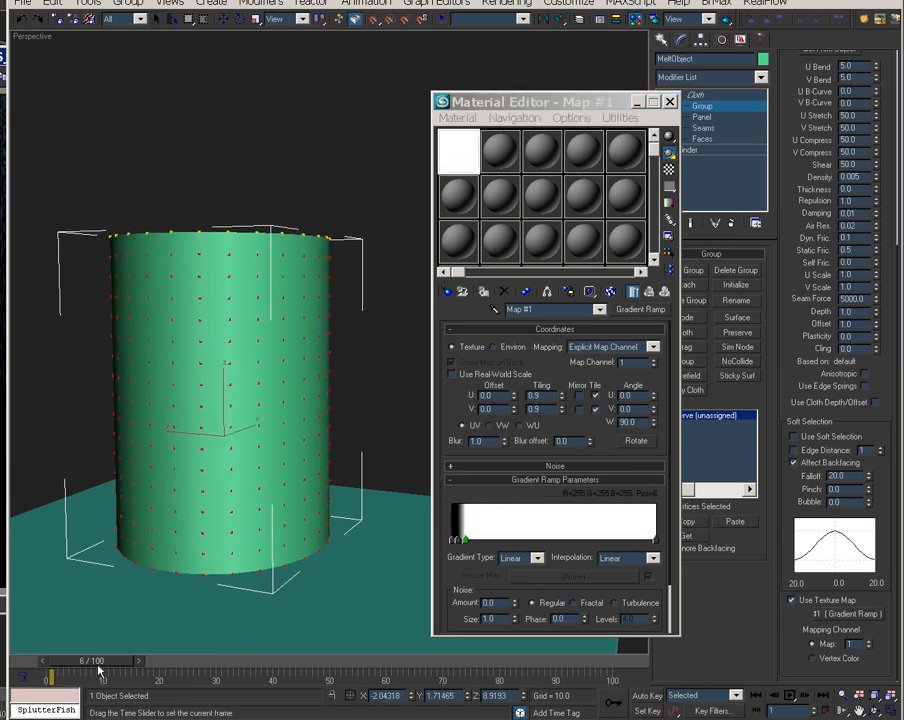
{"action": "left_click_drag", "start_coordinate": [85, 657], "coordinate": [155, 659]}
{"action": "left_click", "coordinate": [637, 695]}
{"action": "left_click_drag", "start_coordinate": [465, 542], "coordinate": [461, 546]}
- At frame 49, keyframe the gradient's white flag at position 67 and its black flag at position 63
{"action": "left_click_drag", "start_coordinate": [135, 660], "coordinate": [321, 660]}
{"action": "left_click_drag", "start_coordinate": [468, 543], "coordinate": [589, 541]}
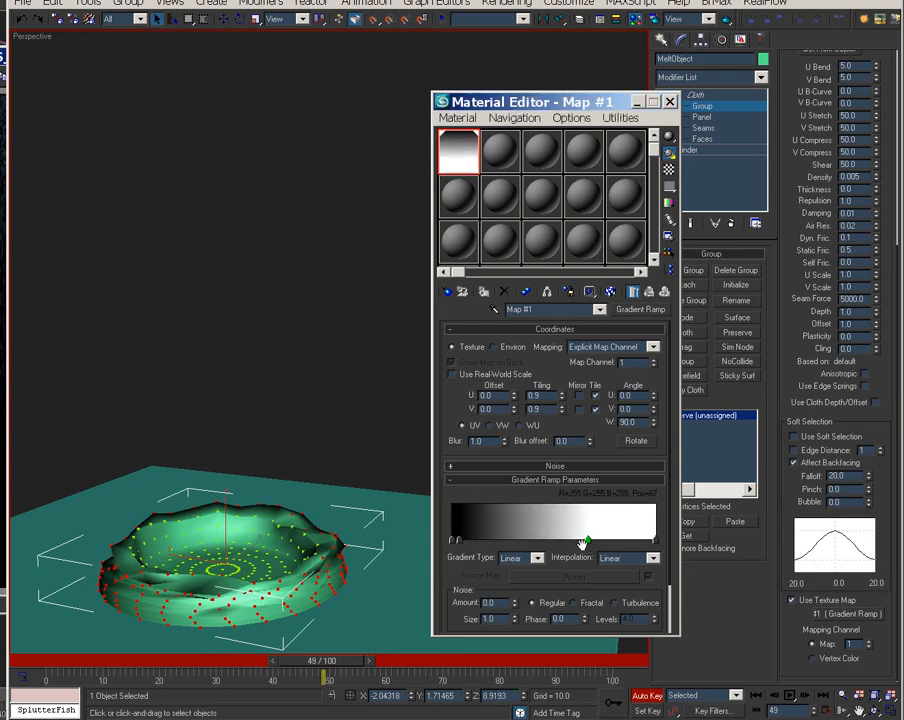
{"action": "left_click_drag", "start_coordinate": [460, 541], "coordinate": [580, 560]}
{"action": "left_click_drag", "start_coordinate": [349, 660], "coordinate": [441, 661]}
{"action": "left_click_drag", "start_coordinate": [588, 541], "coordinate": [581, 542]}
- At frame 78, keyframe the white flag at position 91 and the black flag at 85, then end automatic keyframing and return to frame 0
{"action": "left_click_drag", "start_coordinate": [453, 665], "coordinate": [493, 665]}
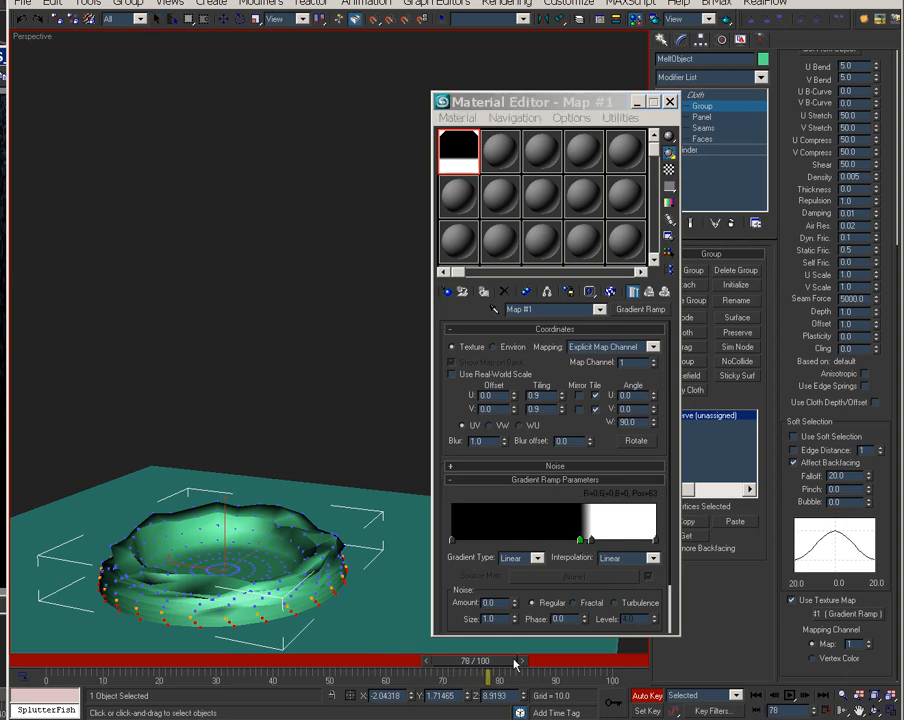
{"action": "left_click_drag", "start_coordinate": [592, 541], "coordinate": [639, 542]}
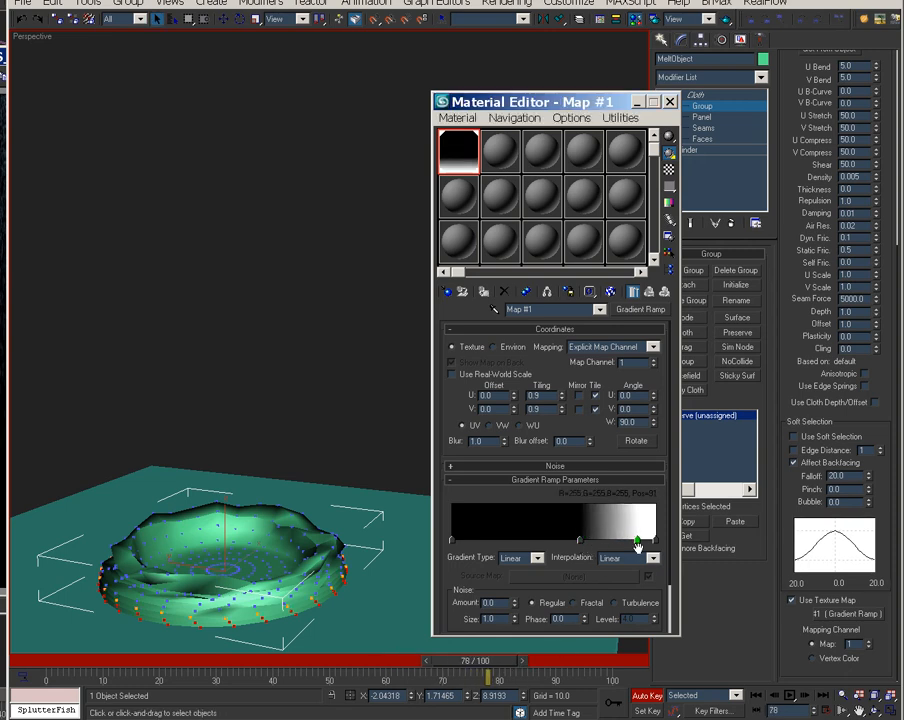
{"action": "left_click_drag", "start_coordinate": [579, 541], "coordinate": [624, 543]}
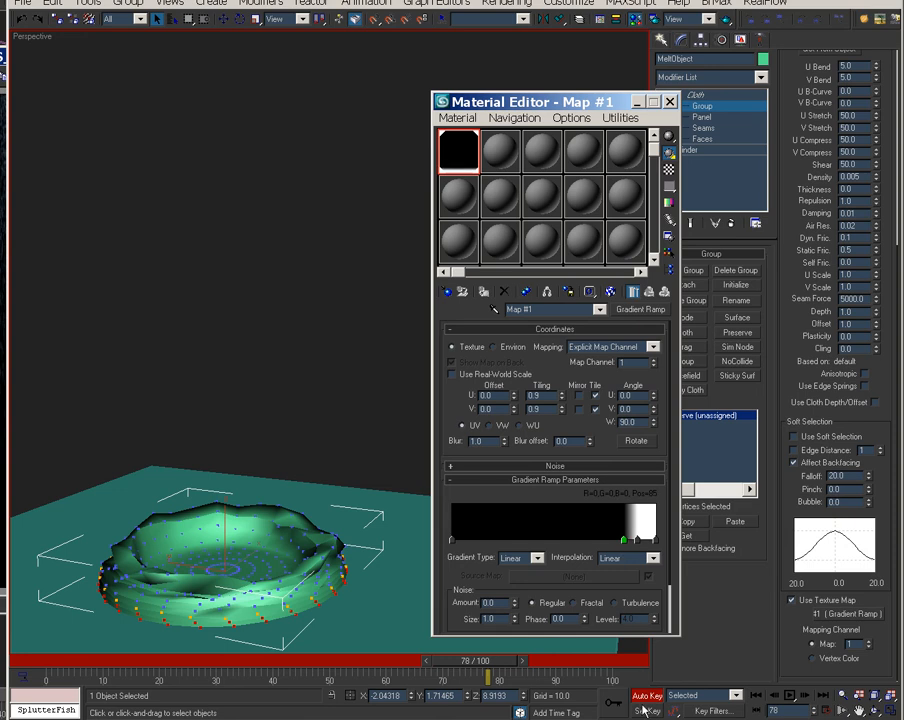
{"action": "left_click", "coordinate": [555, 681]}
{"action": "left_click_drag", "start_coordinate": [513, 668], "coordinate": [45, 678]}
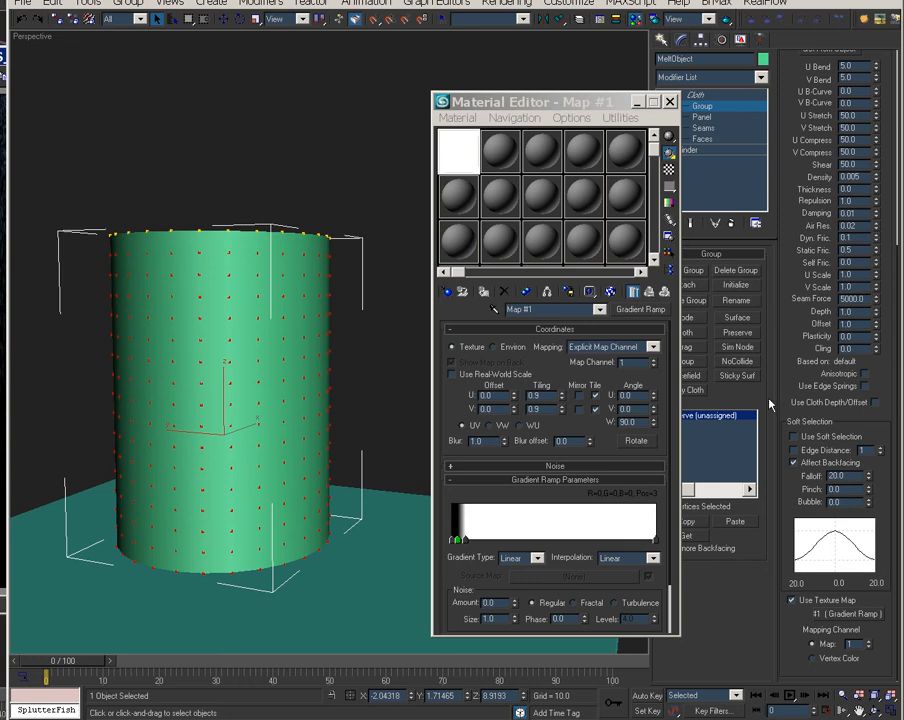
- Set the cylinder's Perserve vertex group to Preserve at frame 0 and return to the Cloth modifier's main level
{"action": "left_click", "coordinate": [737, 332]}
{"action": "left_click_drag", "start_coordinate": [628, 95], "coordinate": [541, 98]}
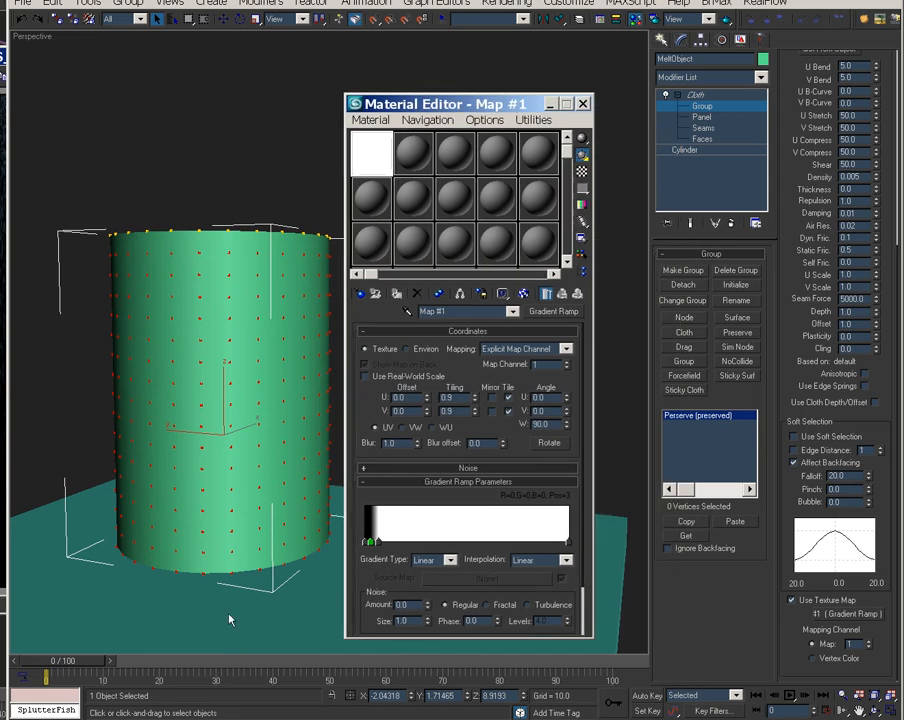
{"action": "left_click_drag", "start_coordinate": [92, 665], "coordinate": [41, 626]}
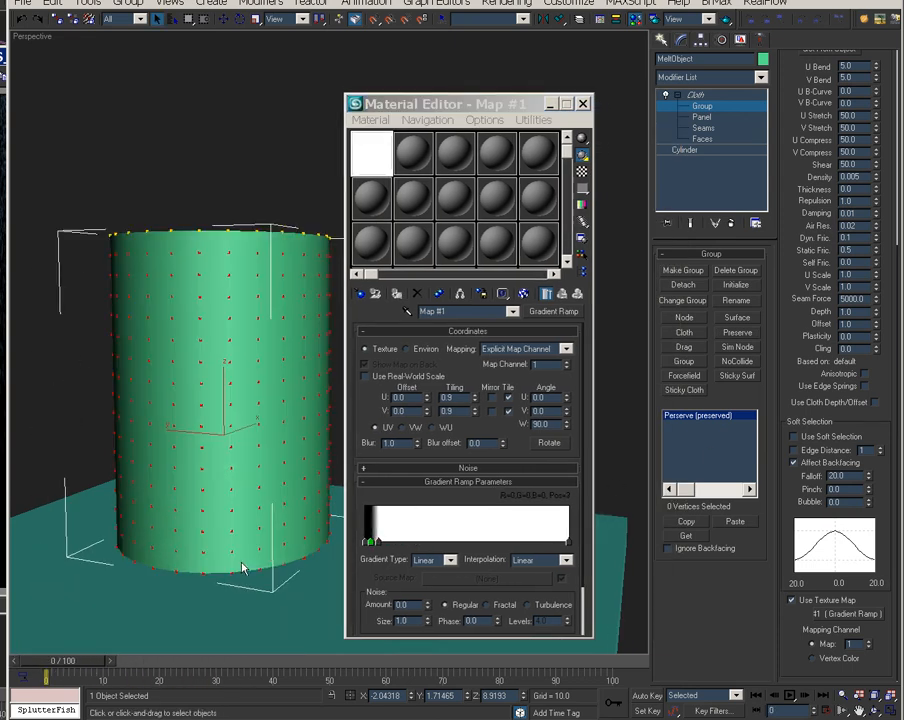
{"action": "left_click", "coordinate": [698, 95]}
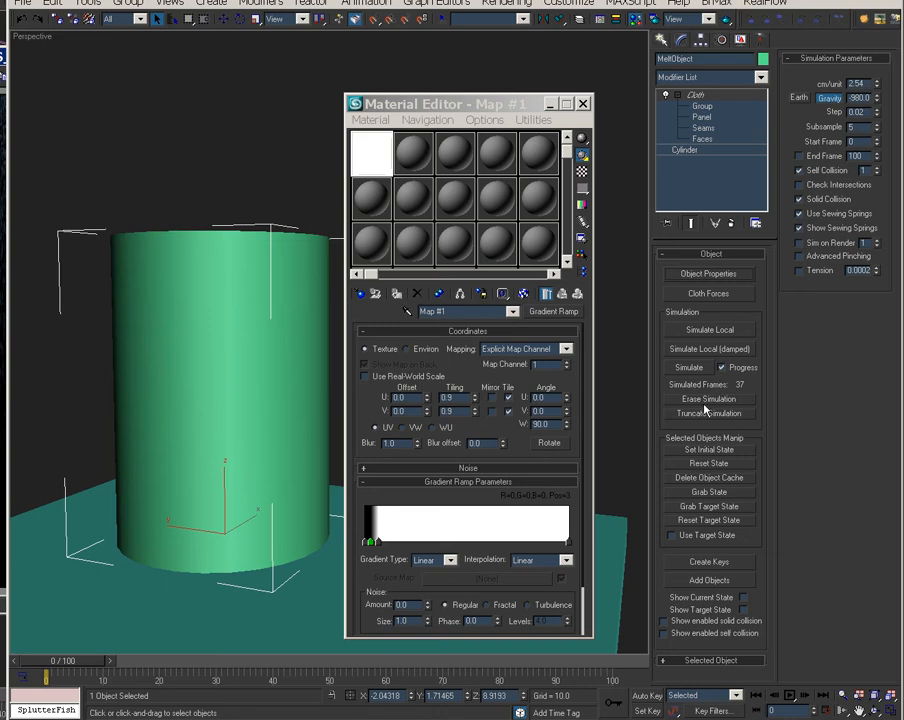
- Run a test cloth simulation, stop it at around frame 55 and return to frame 0
{"action": "left_click", "coordinate": [689, 367]}
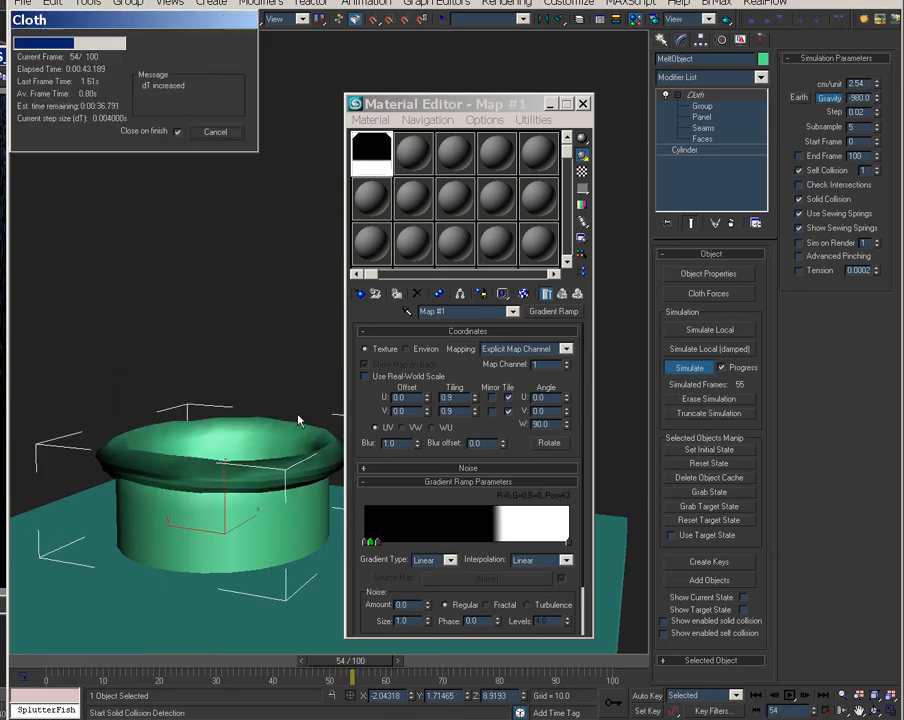
{"action": "left_click", "coordinate": [215, 131]}
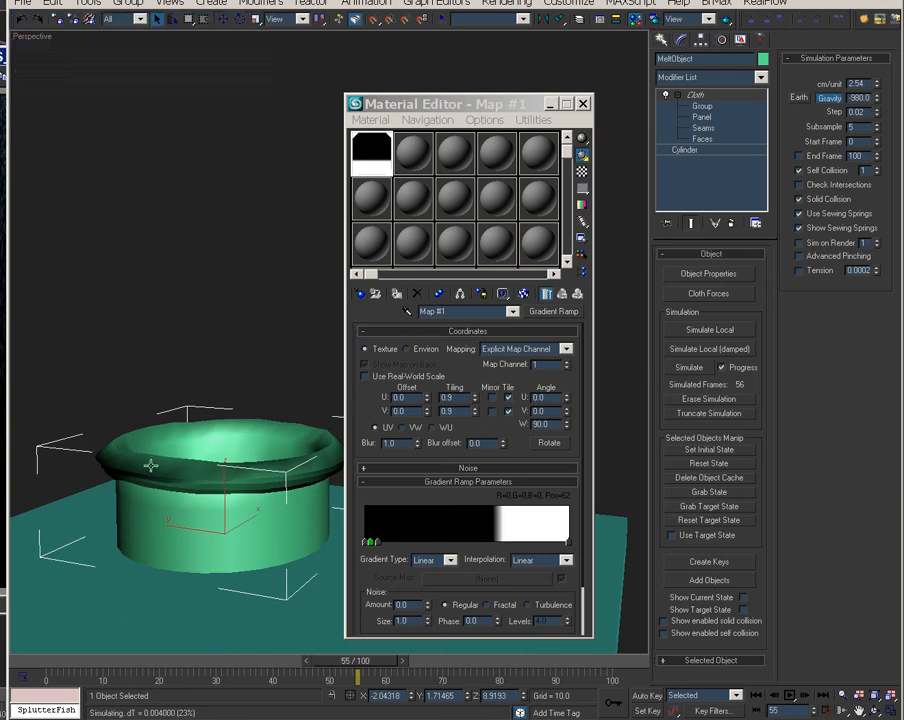
{"action": "left_click", "coordinate": [50, 662]}
{"action": "mouse_move", "coordinate": [50, 663]}
{"action": "left_mouse_down"}
{"action": "mouse_move", "coordinate": [433, 686]}
{"action": "mouse_move", "coordinate": [47, 677]}
{"action": "left_mouse_up"}
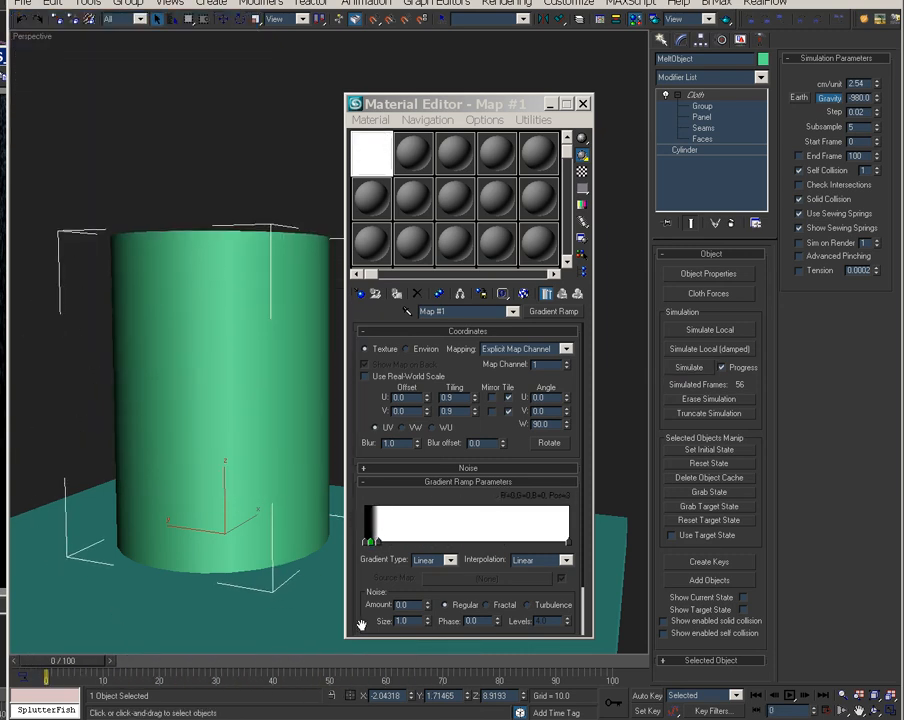
- Add Fractal noise to the gradient ramp with amount 0.59 and size 1.84, using frame 33 to judge it
{"action": "left_click", "coordinate": [429, 604]}
{"action": "left_click_drag", "start_coordinate": [429, 607], "coordinate": [432, 566]}
{"action": "left_click", "coordinate": [487, 605]}
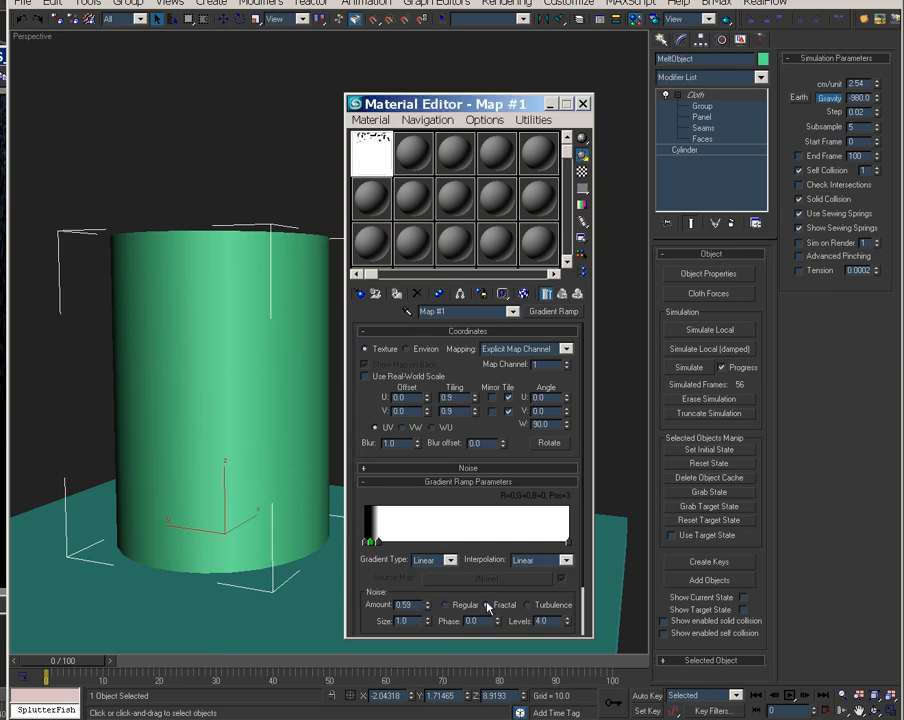
{"action": "left_click_drag", "start_coordinate": [62, 663], "coordinate": [233, 677]}
{"action": "left_click_drag", "start_coordinate": [429, 621], "coordinate": [437, 561]}
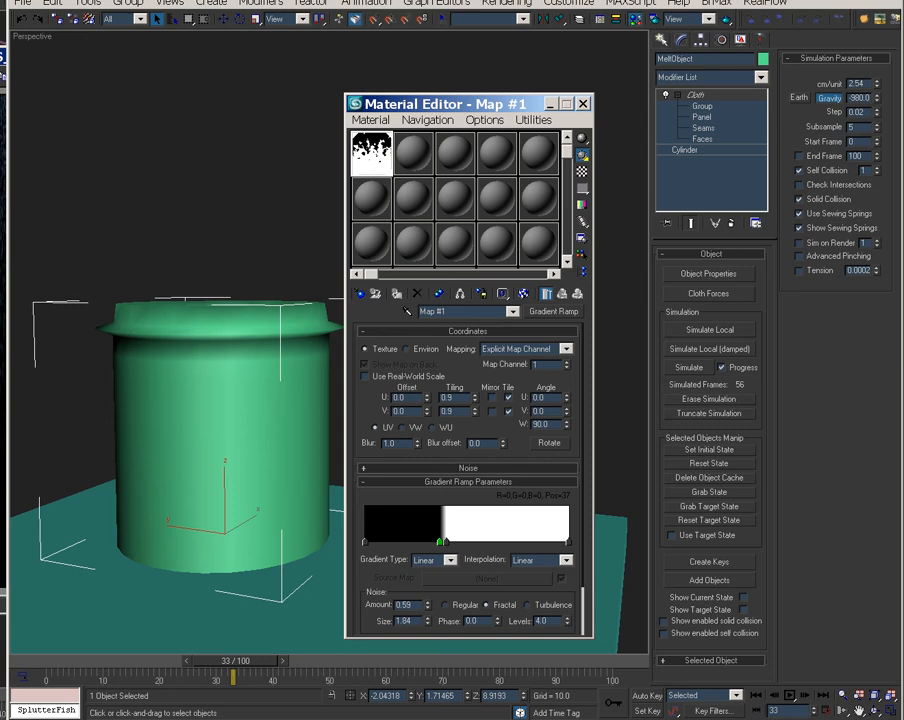
- Switch to the MSN chat and reply "yea dude" and "your on my training video beeyotch"
{"action": "left_click_drag", "start_coordinate": [276, 716], "coordinate": [213, 292]}
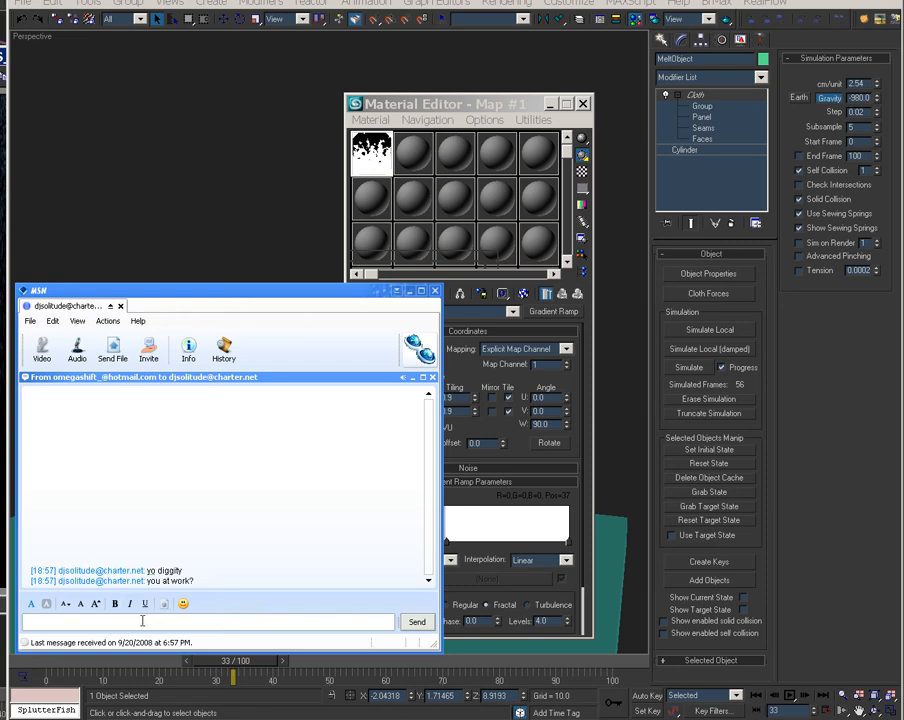
{"action": "type", "text": "e"}
{"action": "key", "text": "Return"}
{"action": "type", "text": "yotc"}
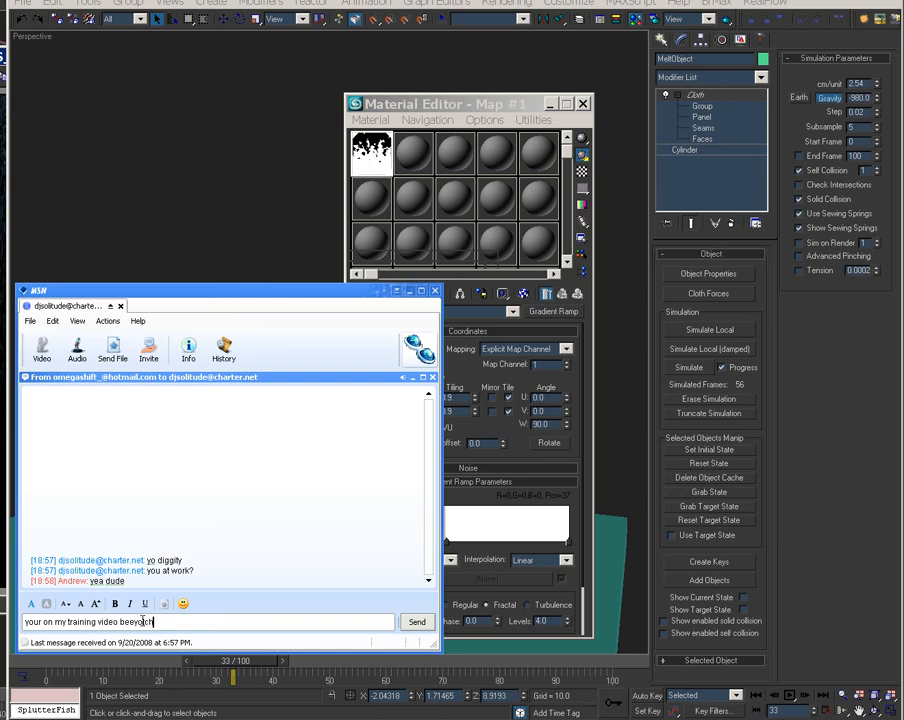
{"action": "type", "text": "h"}
{"action": "key", "text": "Return"}
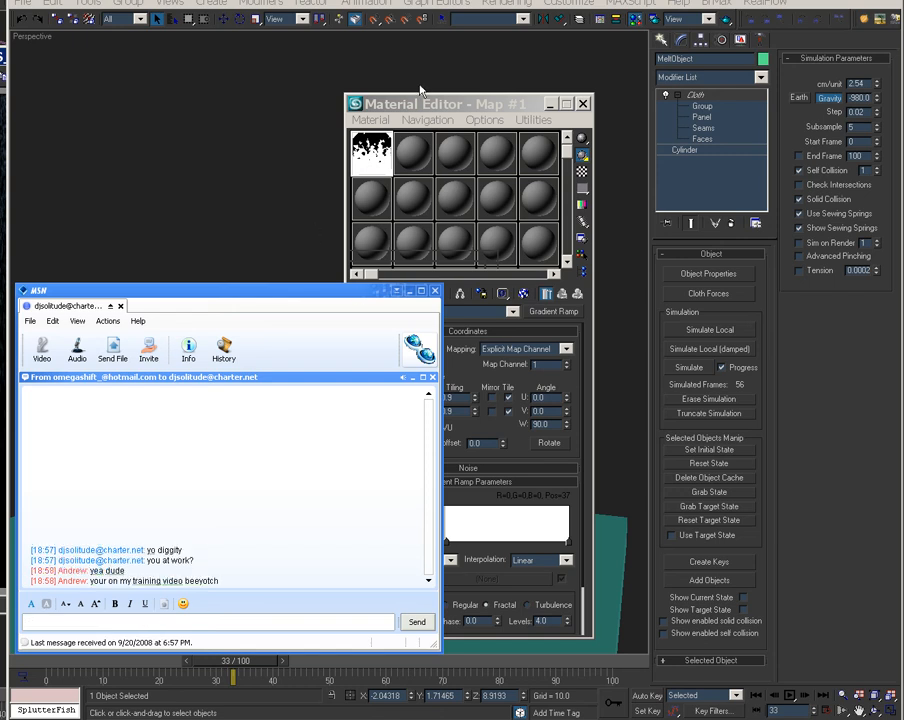
- Switch back to 3ds Max, erase the stored cloth simulation and run a new one
{"action": "left_click", "coordinate": [449, 106]}
{"action": "left_click", "coordinate": [712, 399]}
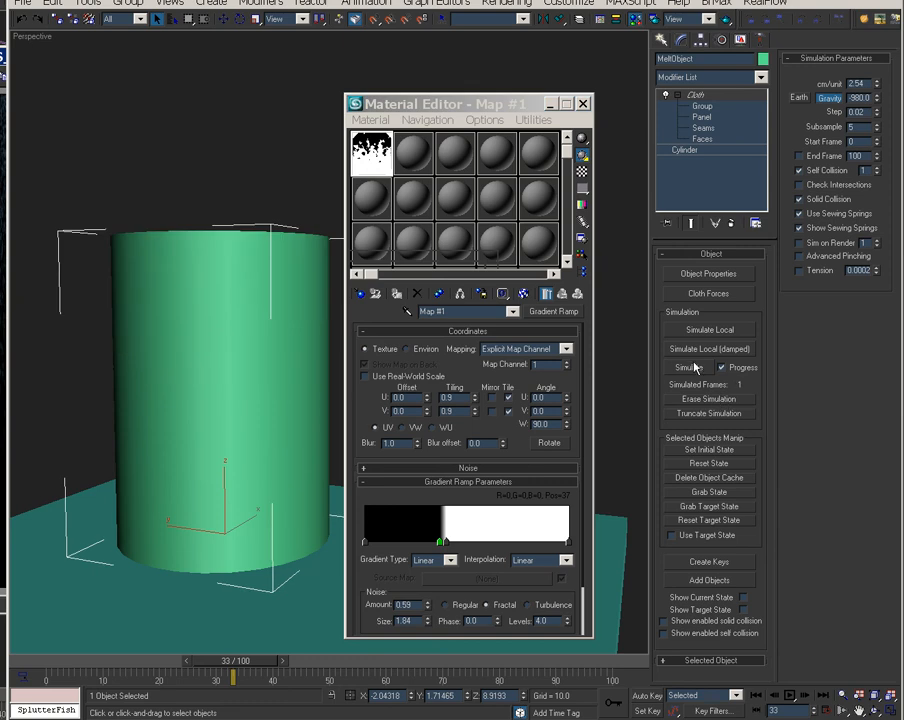
{"action": "left_click", "coordinate": [690, 366]}
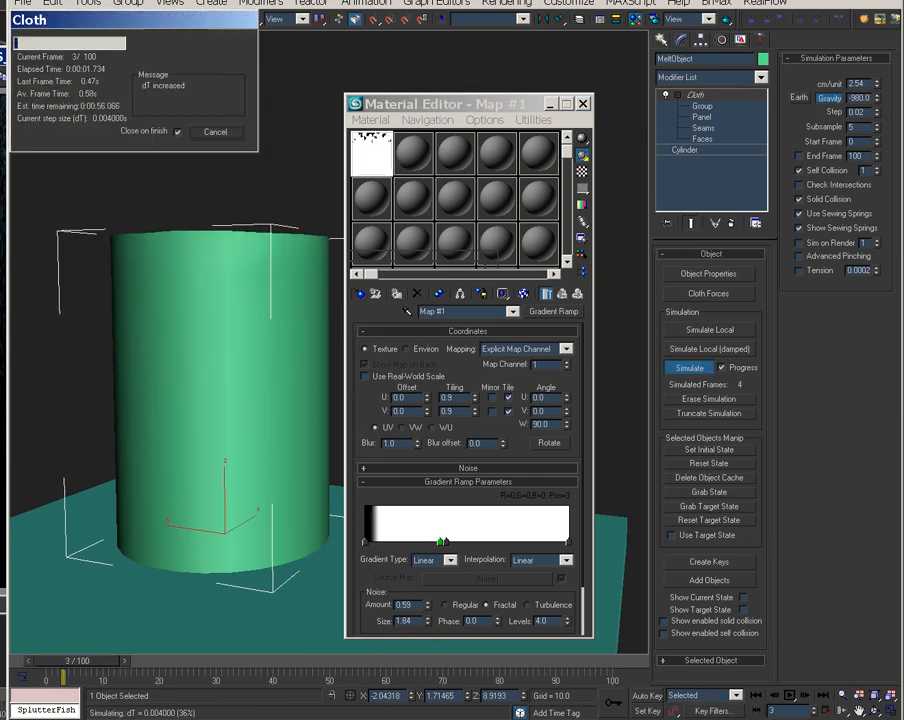
- Switch to the MSN chat while the cloth simulates and send short replies such as "har", "right now" and "haha ya"
{"action": "key", "text": "alt+Tab"}
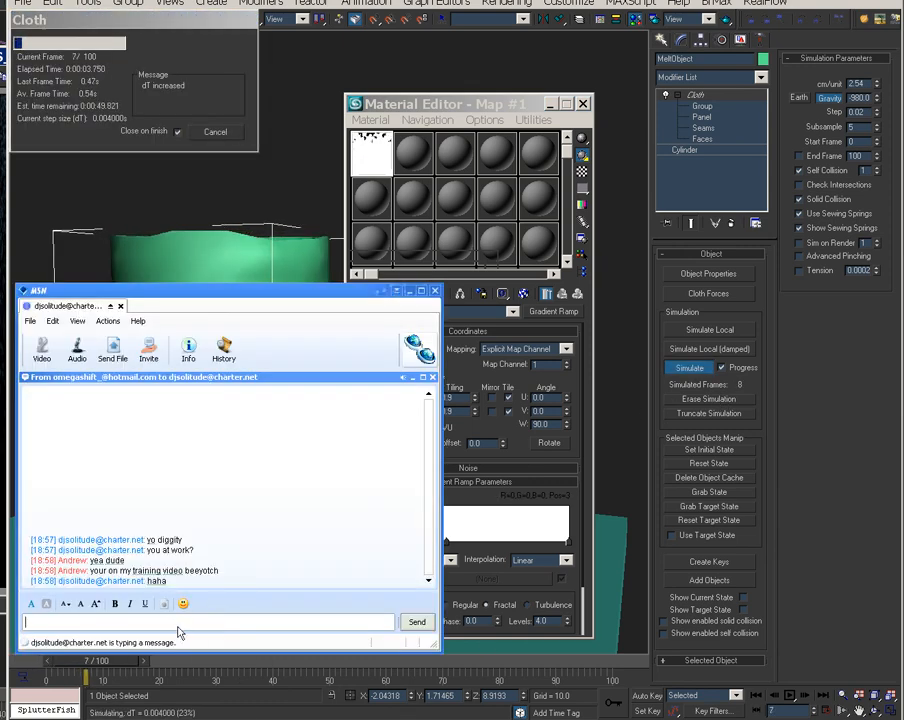
{"action": "type", "text": "har"}
{"action": "key", "text": "Return"}
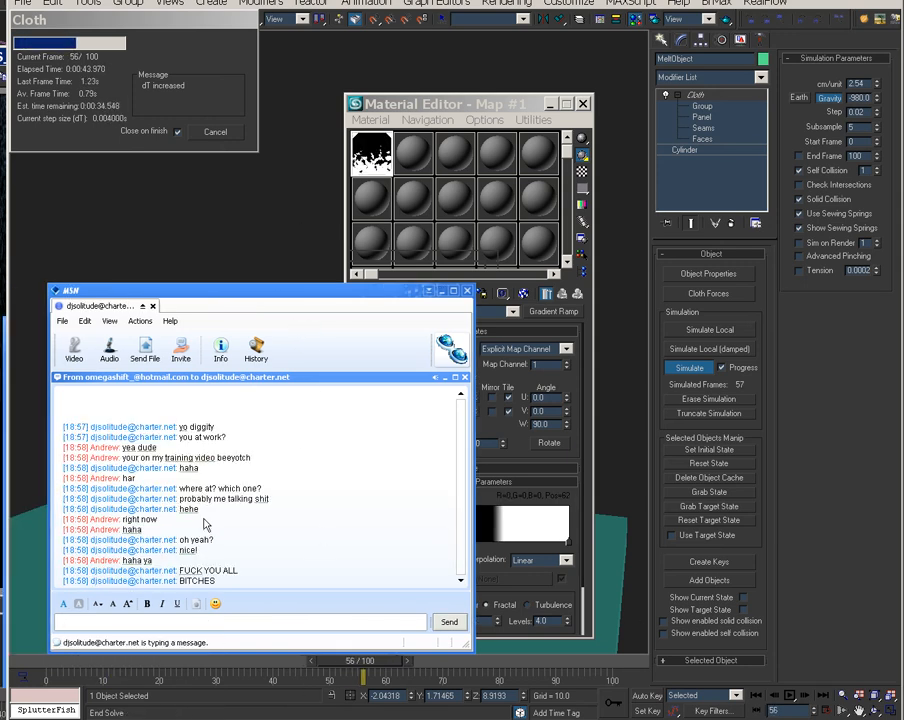
{"action": "left_click_drag", "start_coordinate": [246, 307], "coordinate": [228, 299]}
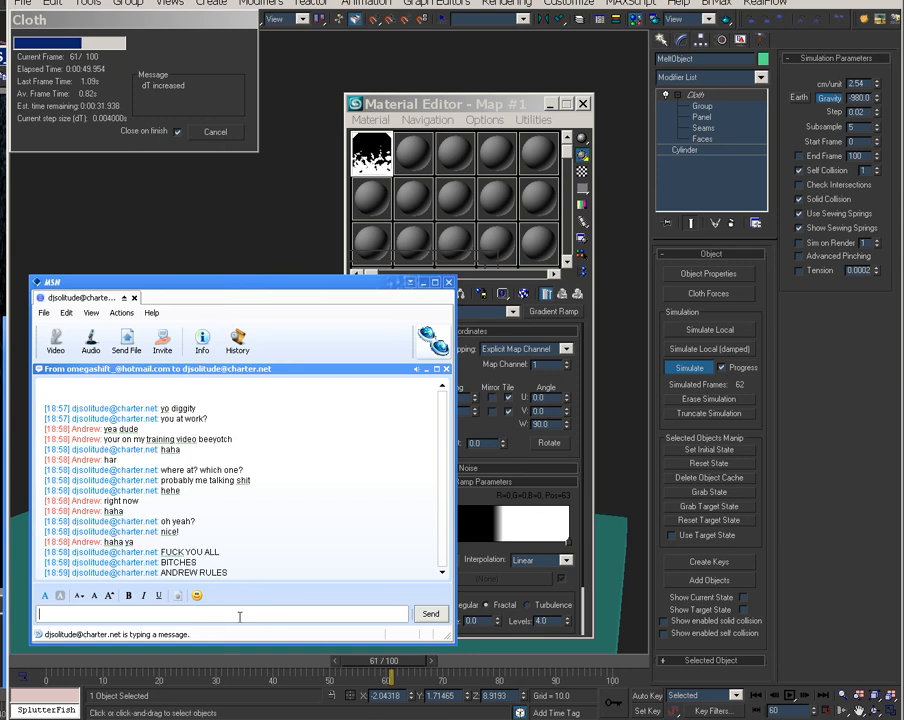
{"action": "key", "text": "Return"}
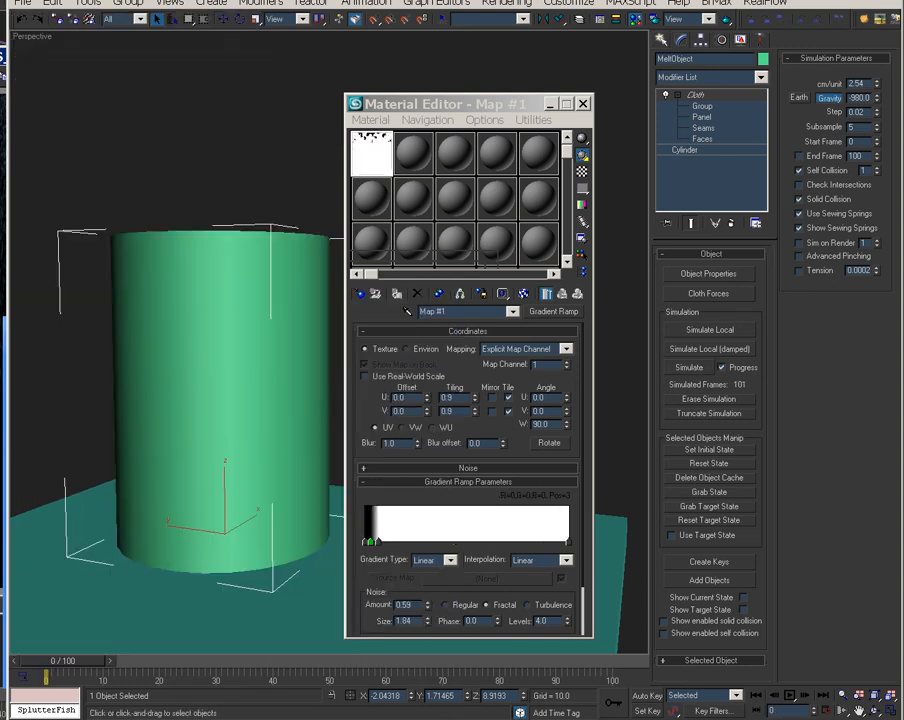
- Play the cloth simulation from frame 0 and examine how the cylinder melts, in shaded and wireframe display
{"action": "mouse_move", "coordinate": [75, 663]}
{"action": "left_mouse_down"}
{"action": "mouse_move", "coordinate": [380, 662]}
{"action": "mouse_move", "coordinate": [62, 662]}
{"action": "left_mouse_up"}
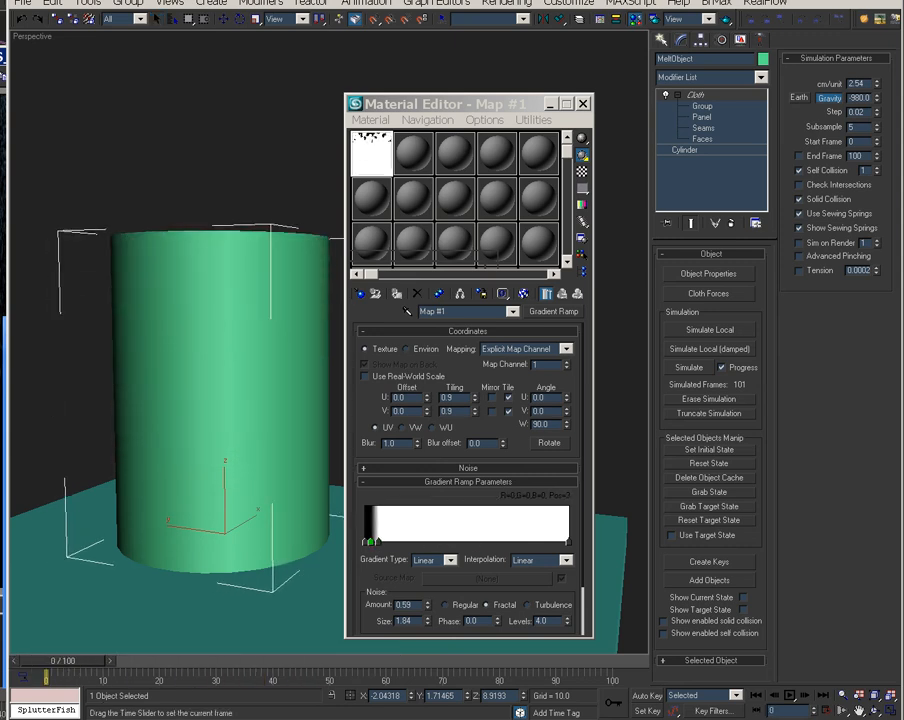
{"action": "left_click", "coordinate": [790, 696]}
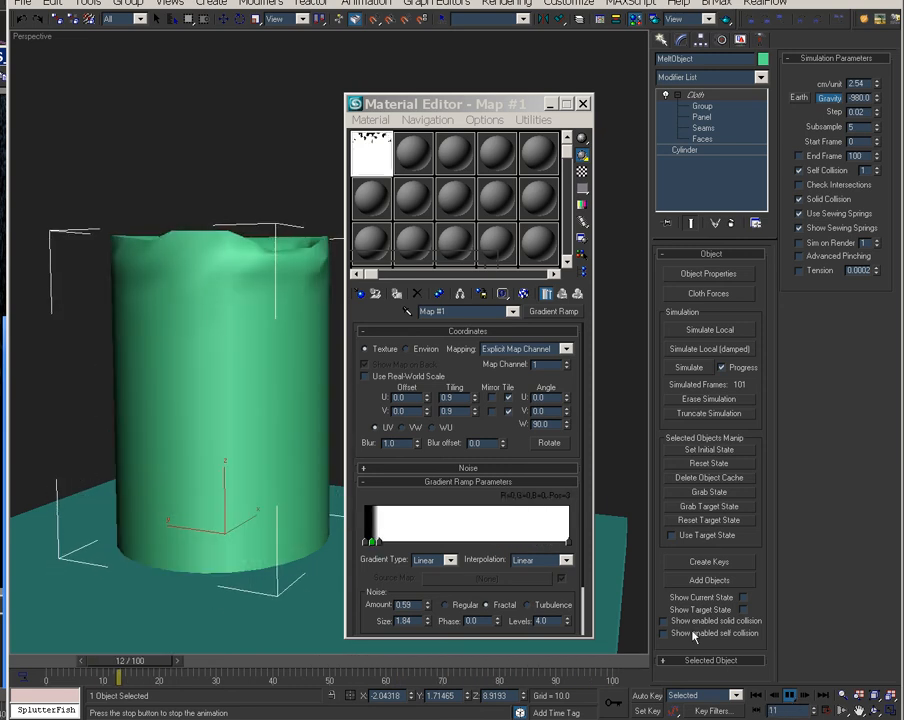
{"action": "key", "text": "F3"}
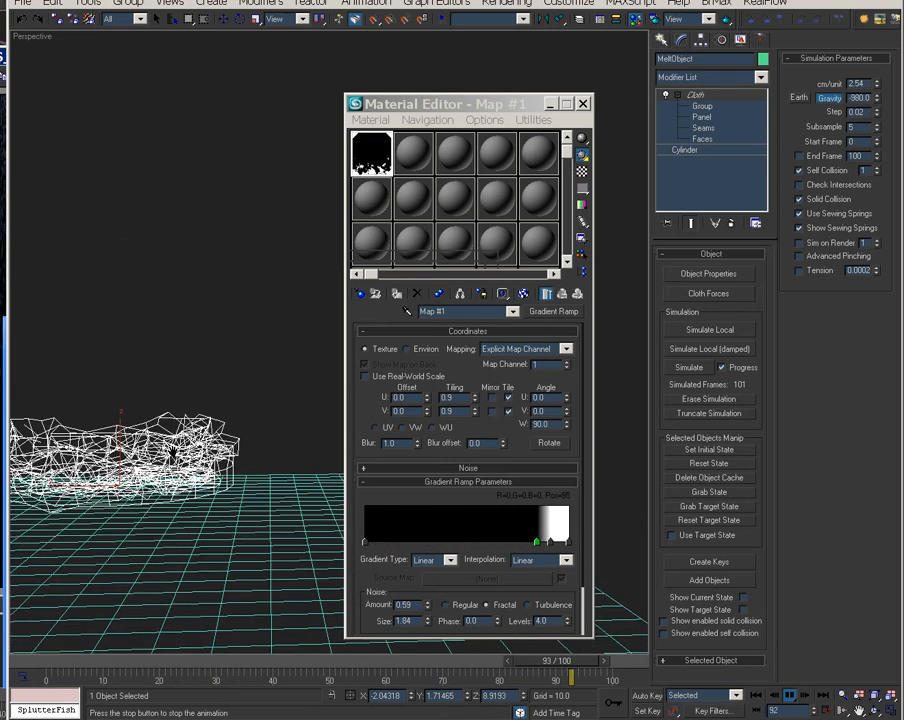
{"action": "key", "text": "F3"}
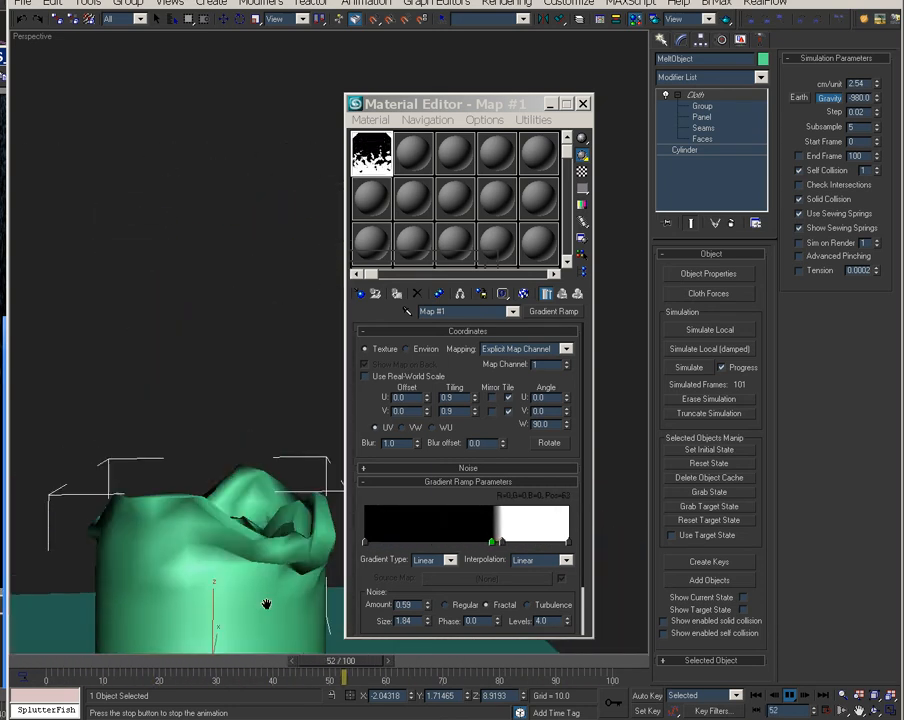
{"action": "key", "text": "/"}
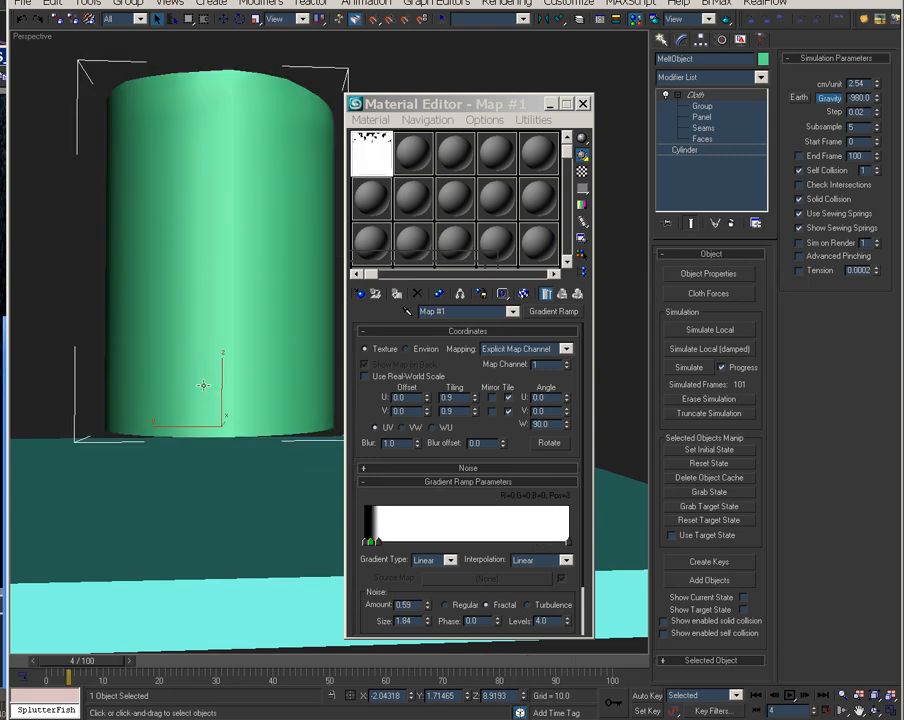
{"action": "left_click_drag", "start_coordinate": [79, 664], "coordinate": [468, 670]}
{"action": "middle_click_drag", "start_coordinate": [212, 448], "coordinate": [91, 42], "text": "alt"}
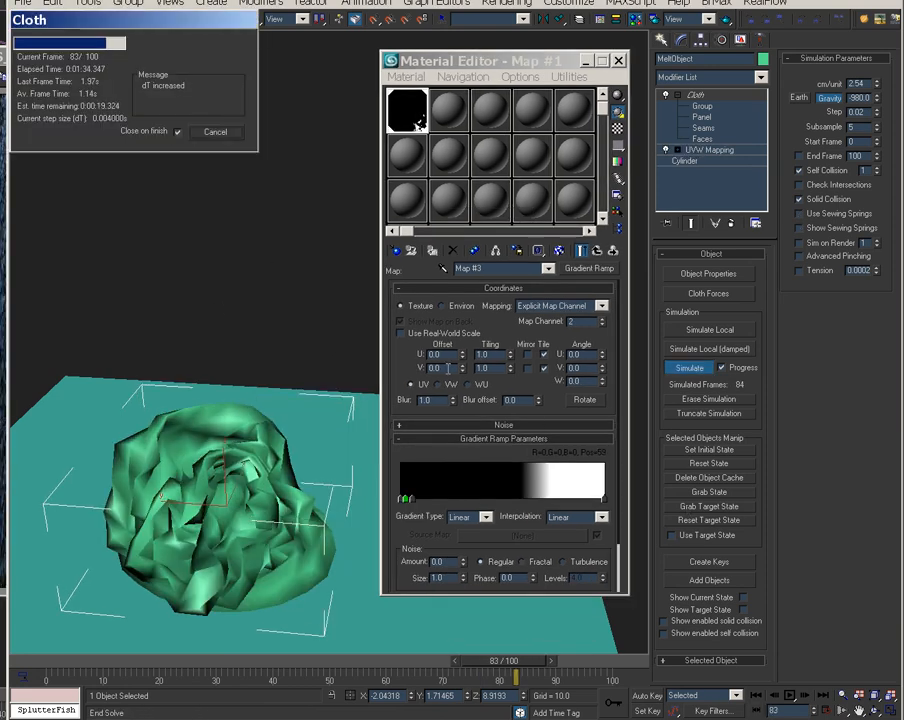
- Stop the running cloth simulation and add a TurboSmooth modifier with 2 iterations to MeltObject
{"action": "left_click", "coordinate": [216, 133]}
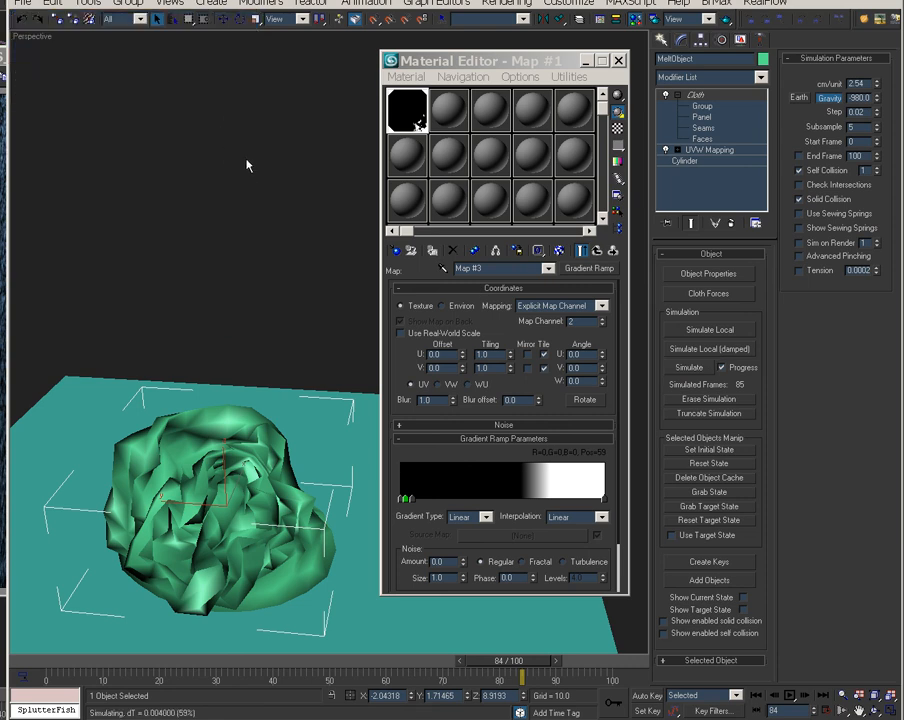
{"action": "left_click", "coordinate": [760, 78]}
{"action": "scroll", "coordinate": [803, 480], "scroll_direction": "down", "scroll_amount": 10}
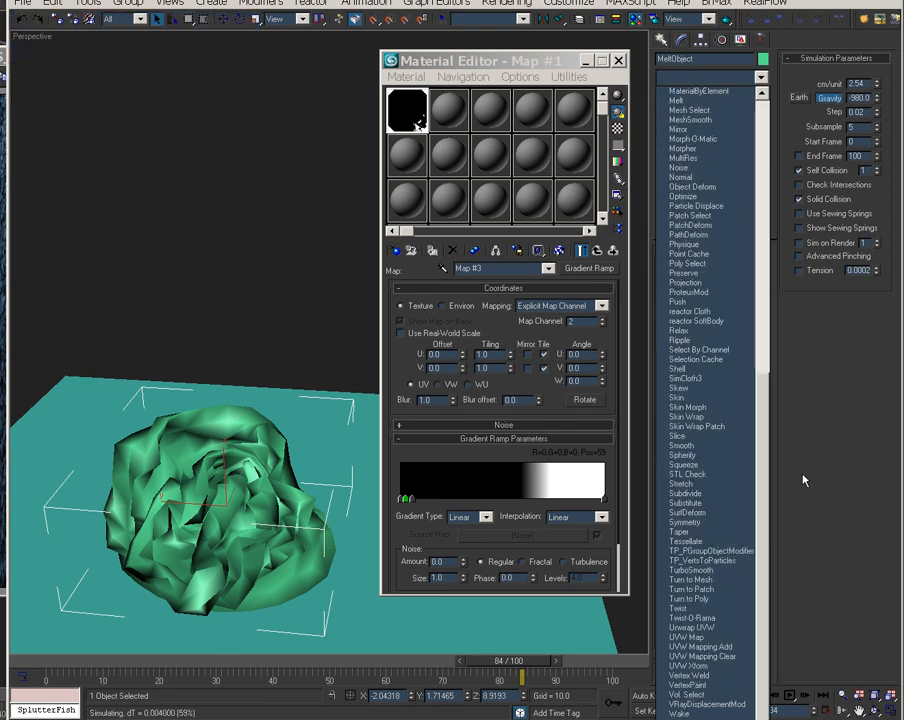
{"action": "left_click", "coordinate": [730, 569]}
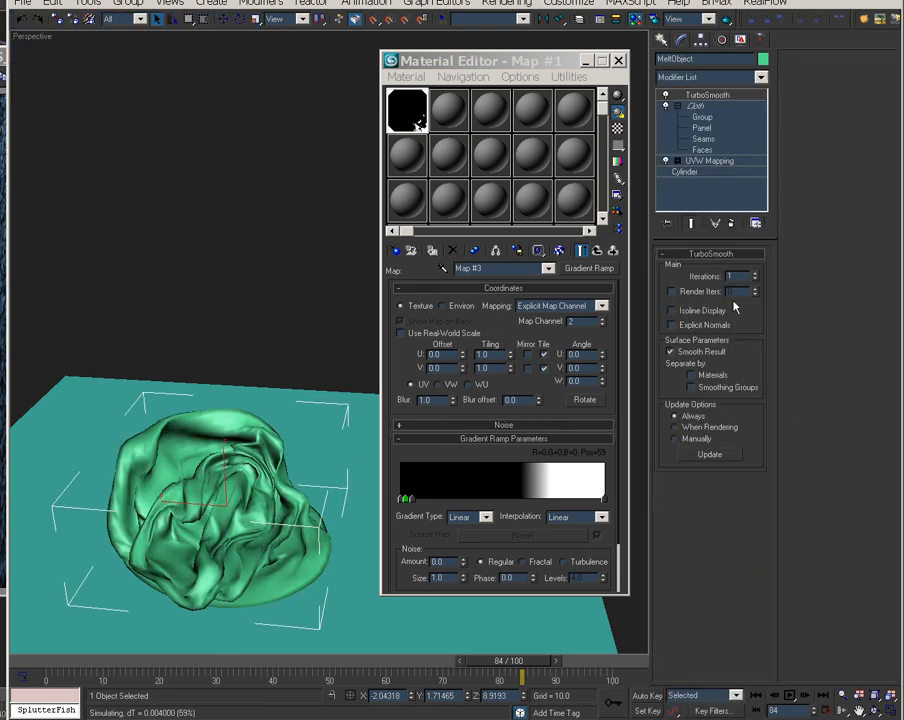
{"action": "left_click", "coordinate": [756, 275]}
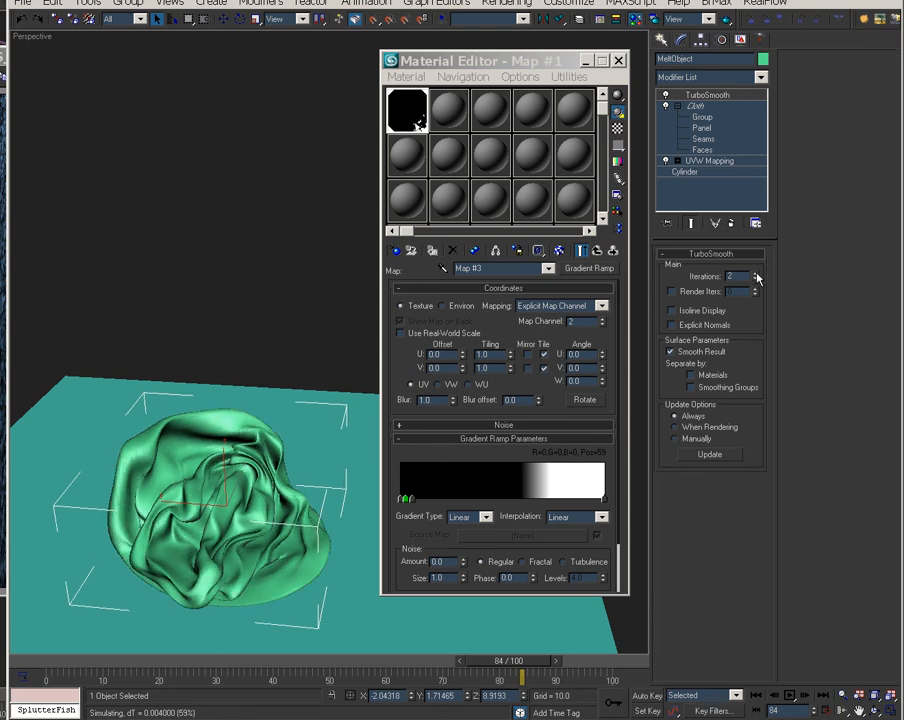
- Scrub through the smoothed melt animation and examine the side collapse from different angles
{"action": "left_click_drag", "start_coordinate": [97, 683], "coordinate": [267, 679]}
{"action": "mouse_move", "coordinate": [249, 567]}
{"action": "middle_mouse_down", "text": "alt"}
{"action": "mouse_move", "coordinate": [286, 549]}
{"action": "mouse_move", "coordinate": [257, 548]}
{"action": "middle_mouse_up", "text": "alt"}
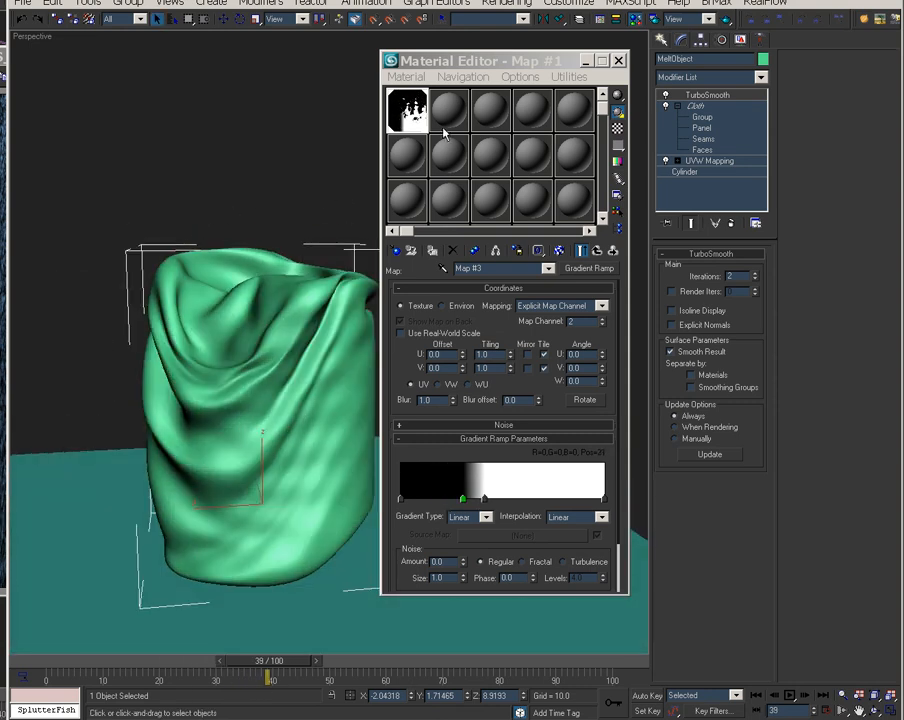
{"action": "middle_click_drag", "start_coordinate": [196, 549], "coordinate": [152, 551], "text": "alt"}
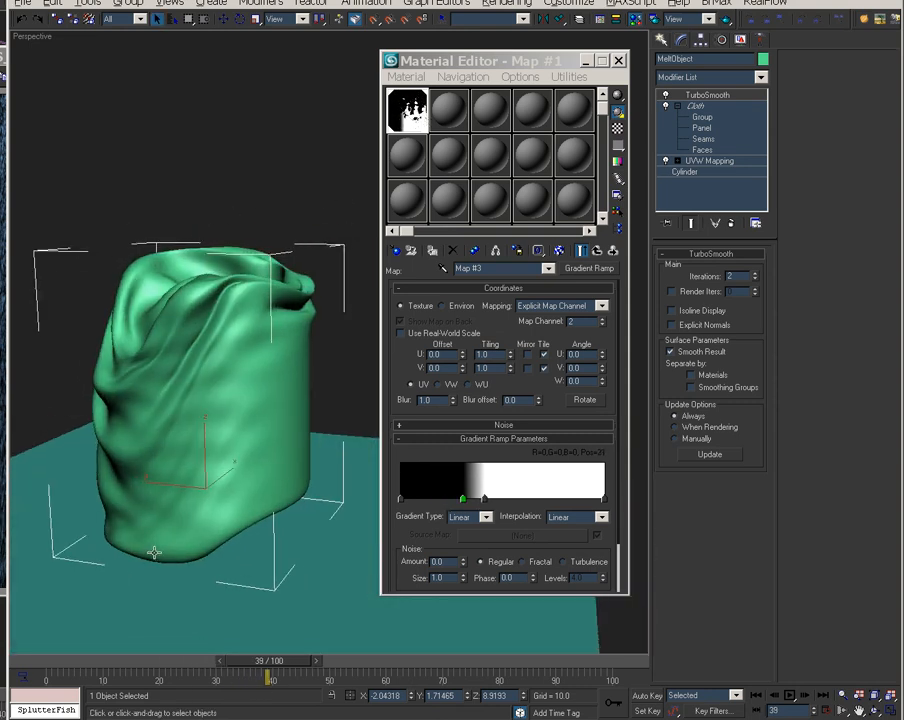
{"action": "left_click_drag", "start_coordinate": [289, 667], "coordinate": [110, 634]}
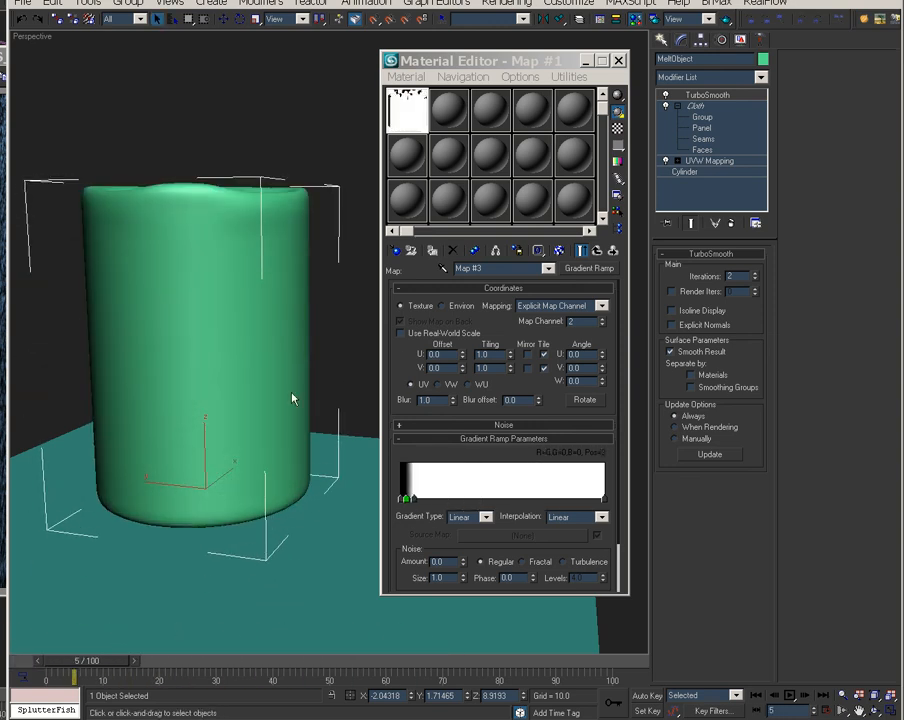
- Rename the gradient ramp Map #3 as SideCollapse and the mask's gradient ramp as SwipeDpwn
{"action": "left_click", "coordinate": [493, 270]}
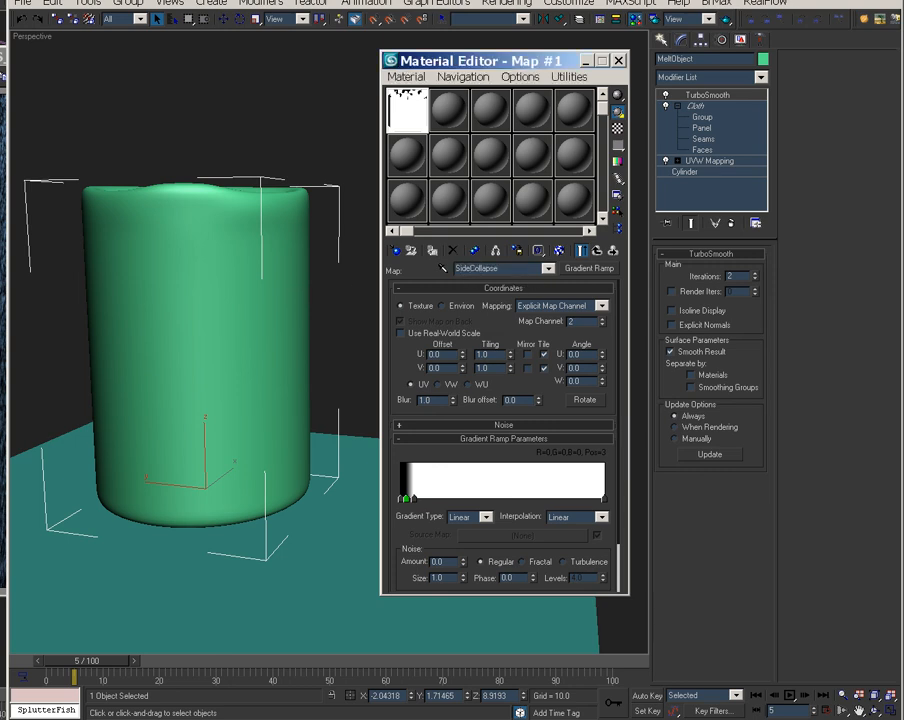
{"action": "left_click", "coordinate": [612, 252]}
{"action": "left_click", "coordinate": [504, 335]}
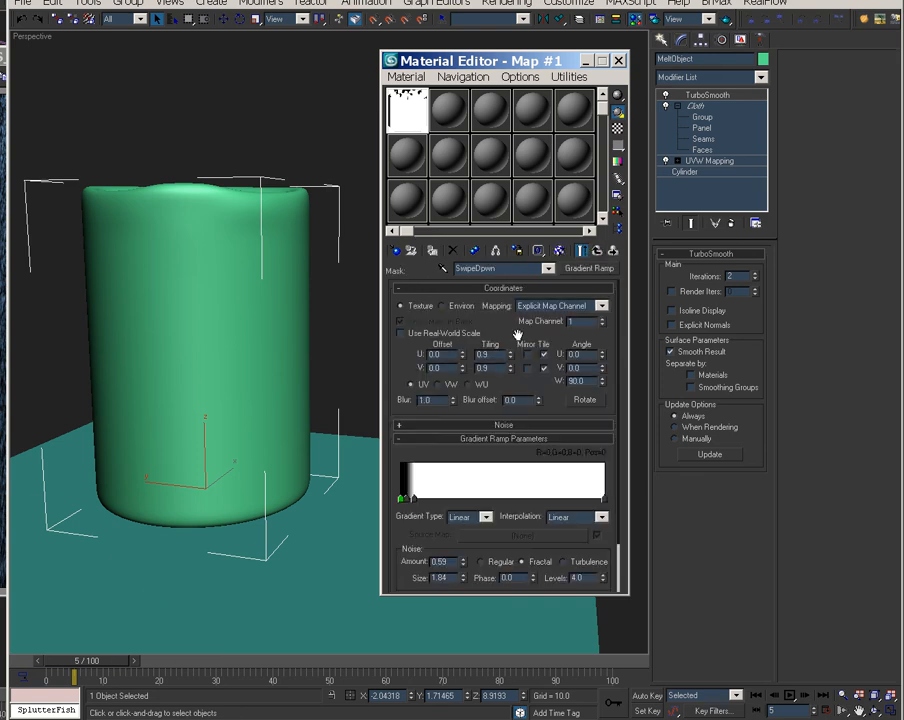
- Return to frame 0 and place the SwipeDpwn gradient ramp in the second material slot as an instance
{"action": "left_click_drag", "start_coordinate": [115, 665], "coordinate": [48, 662]}
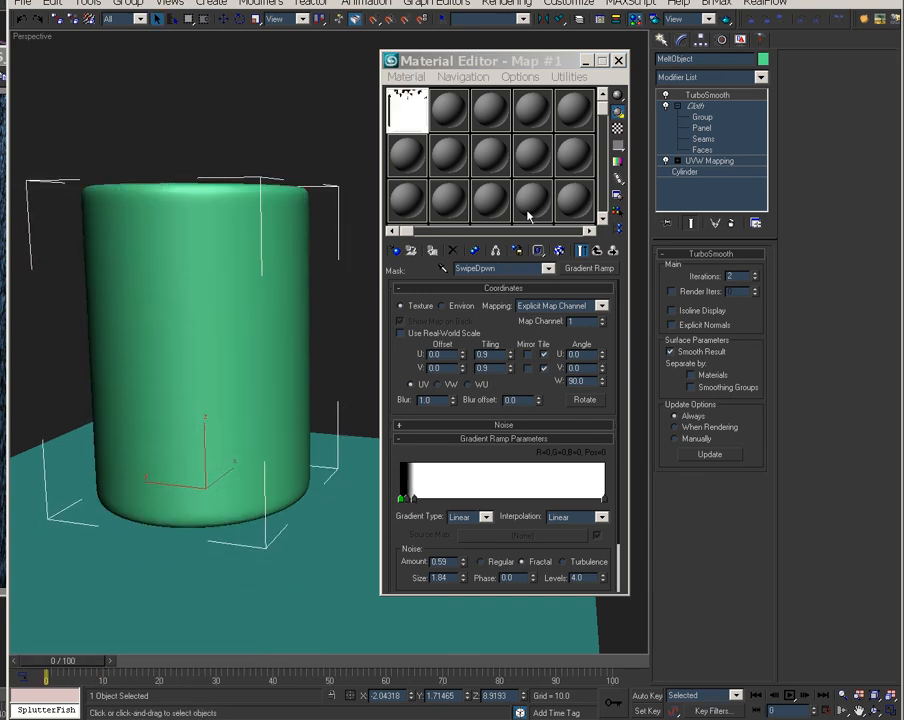
{"action": "left_click_drag", "start_coordinate": [578, 264], "coordinate": [450, 118]}
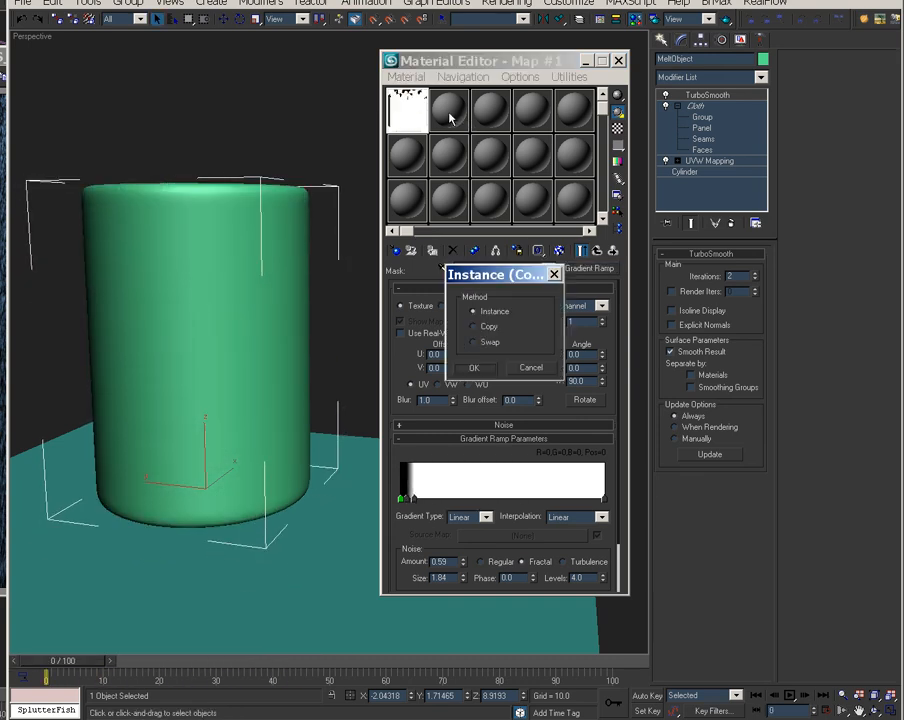
{"action": "left_click", "coordinate": [475, 368]}
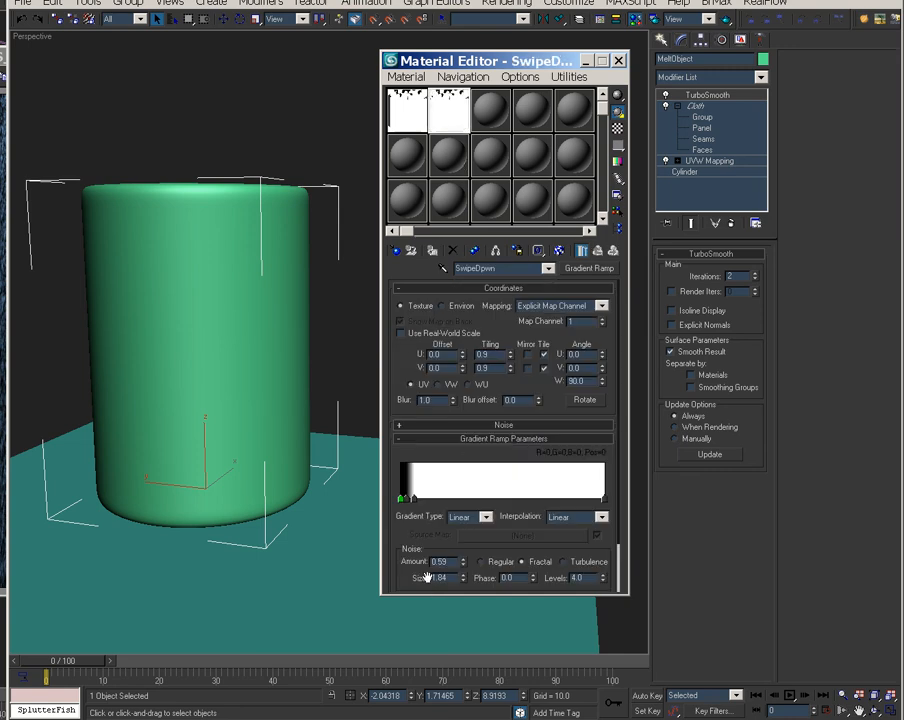
- Try inverting the output of the instanced SwipeDpwn gradient ramp in the second material slot
{"action": "scroll", "coordinate": [423, 347], "scroll_direction": "down", "scroll_amount": 2}
{"action": "left_click", "coordinate": [438, 583]}
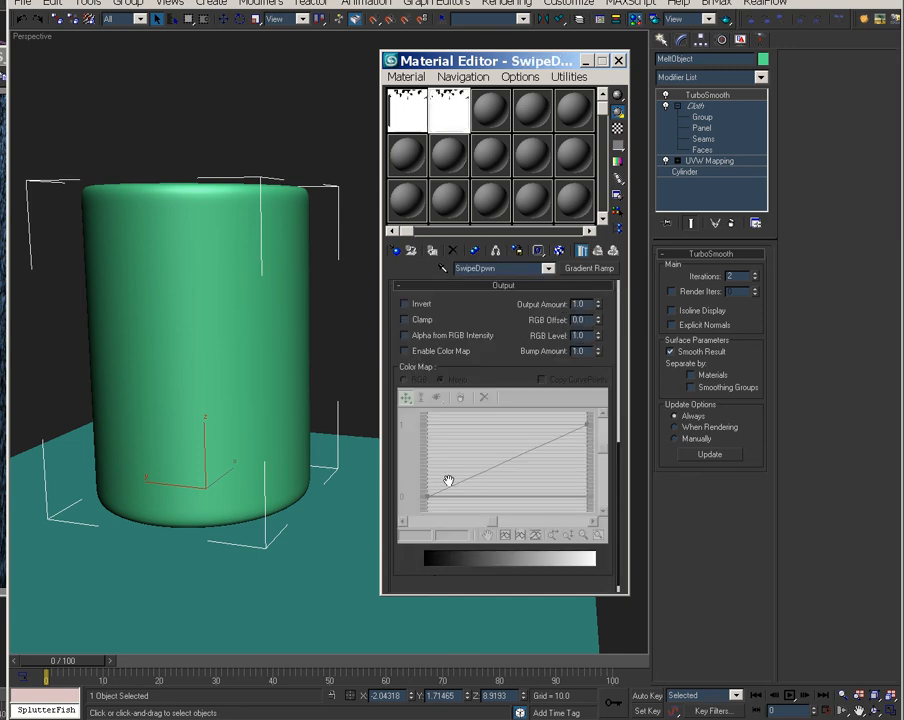
{"action": "left_click", "coordinate": [405, 304]}
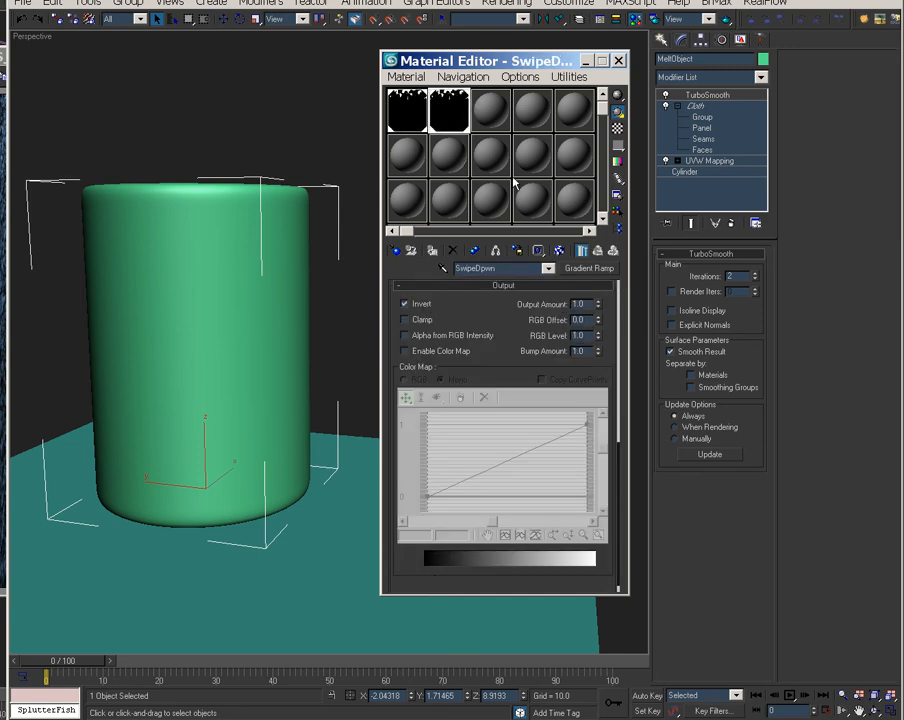
{"action": "left_click", "coordinate": [405, 305]}
- Place an independent copy of the Mask map's SwipeDpwn gradient ramp in the third material slot and reset the second slot to a blank material
{"action": "left_click", "coordinate": [406, 113]}
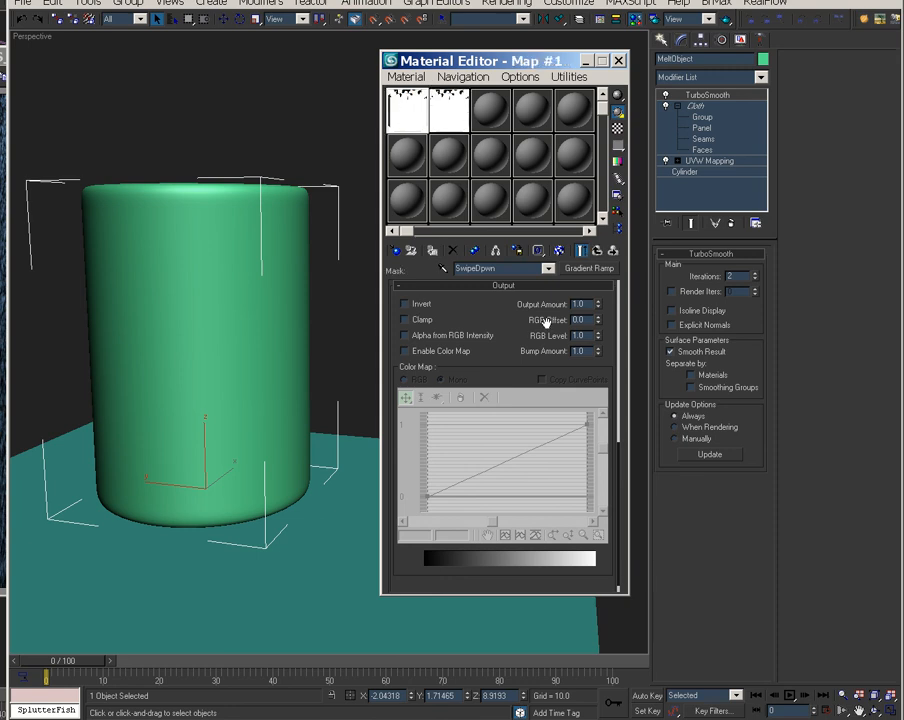
{"action": "left_click", "coordinate": [597, 251]}
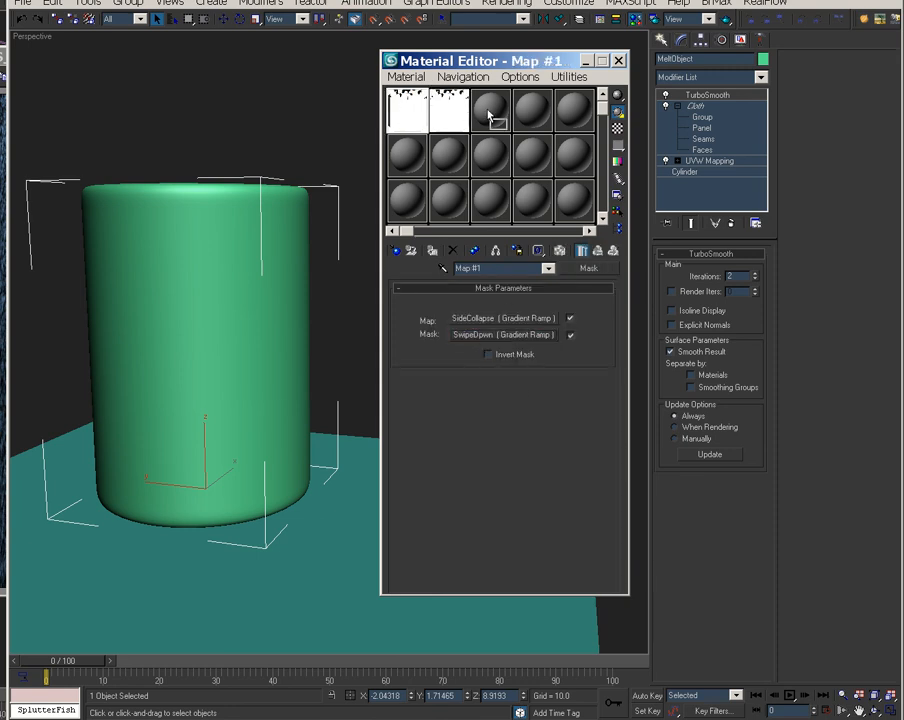
{"action": "left_click", "coordinate": [448, 120]}
{"action": "left_click", "coordinate": [422, 124]}
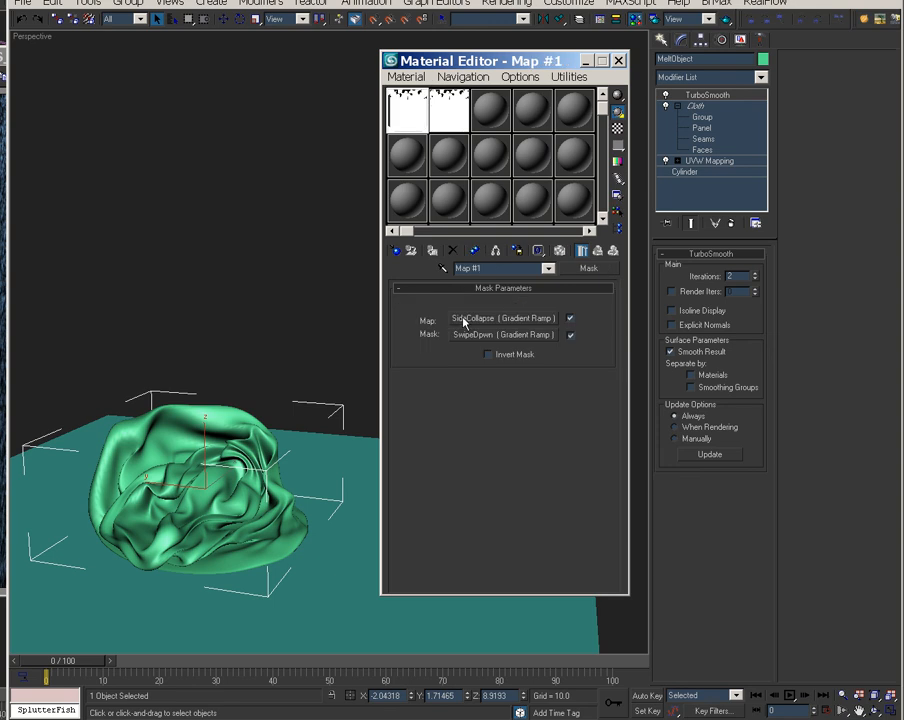
{"action": "left_click_drag", "start_coordinate": [537, 339], "coordinate": [490, 114]}
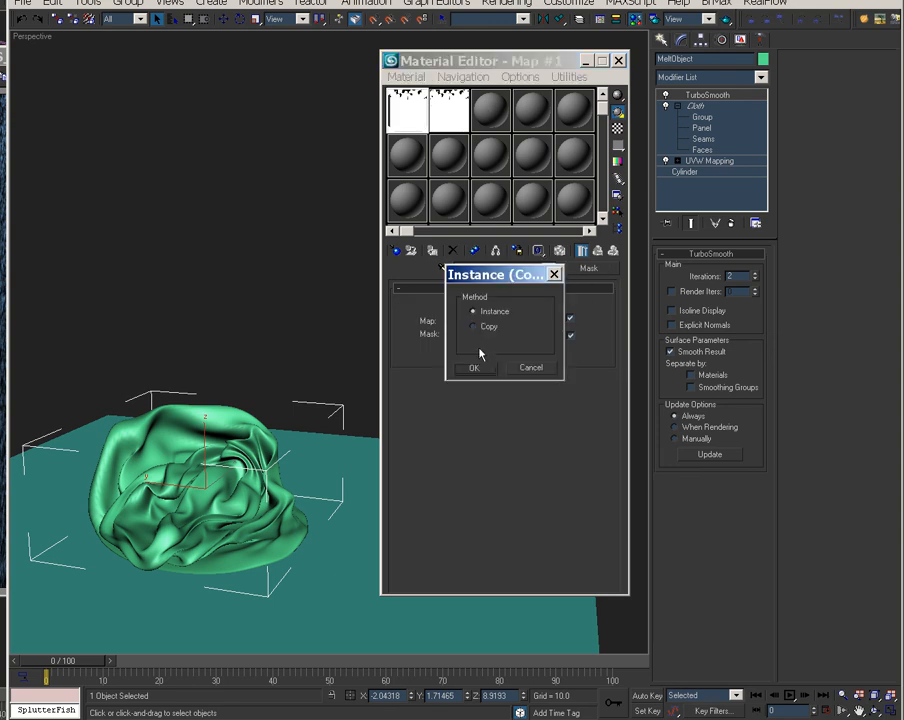
{"action": "left_click", "coordinate": [489, 367]}
{"action": "left_click_drag", "start_coordinate": [450, 156], "coordinate": [446, 118]}
- Invert the output of the copied SwipeDpwn gradient ramp, and check it by scrubbing the animation to frame 55 and back to 0
{"action": "left_click", "coordinate": [493, 122]}
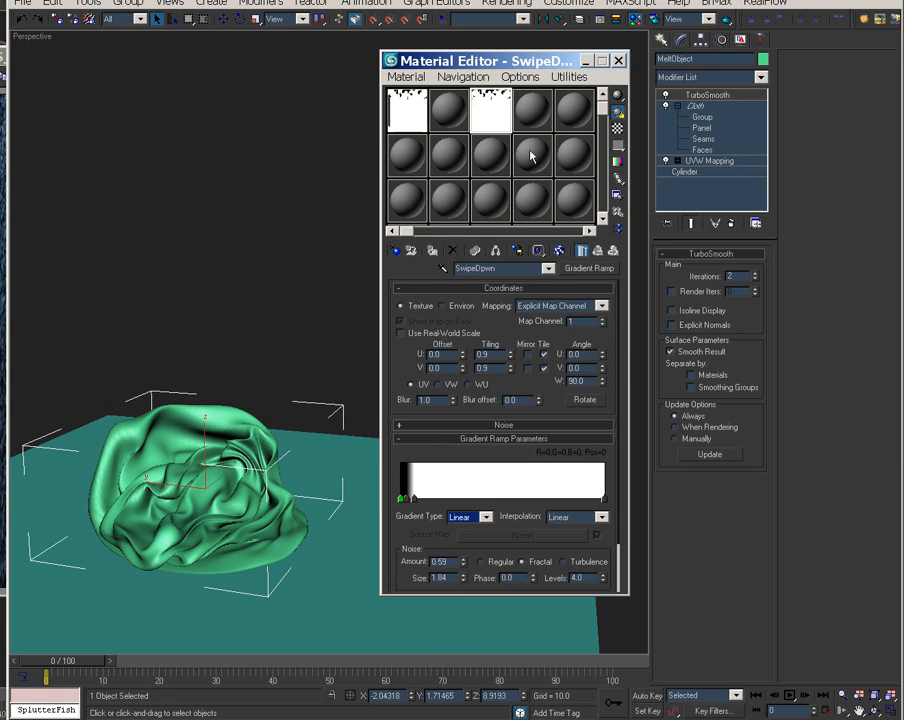
{"action": "left_click_drag", "start_coordinate": [412, 531], "coordinate": [394, 308]}
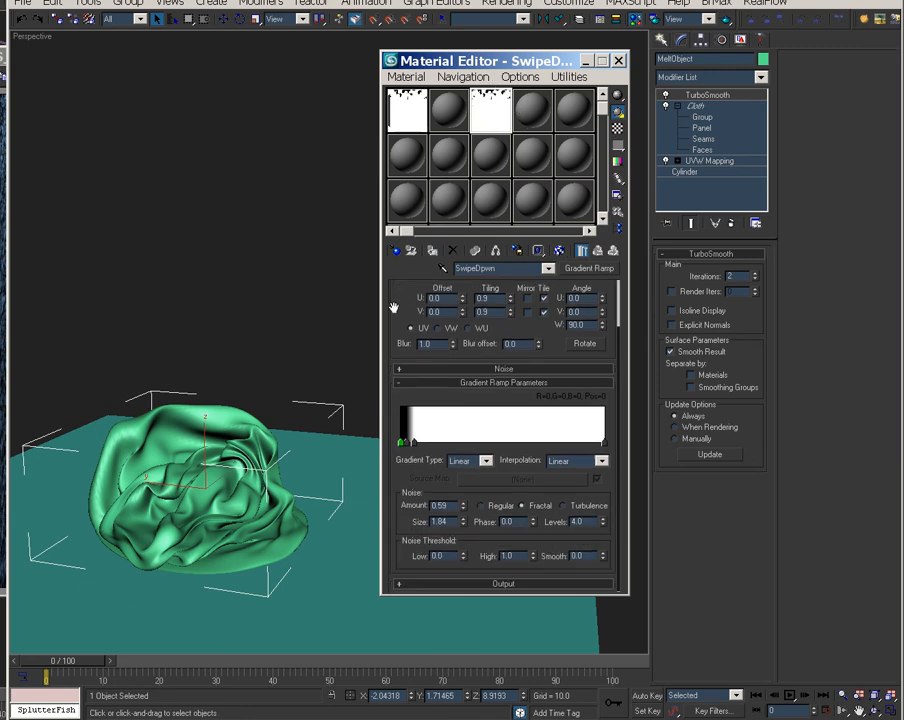
{"action": "left_click", "coordinate": [416, 584]}
{"action": "left_click", "coordinate": [412, 304]}
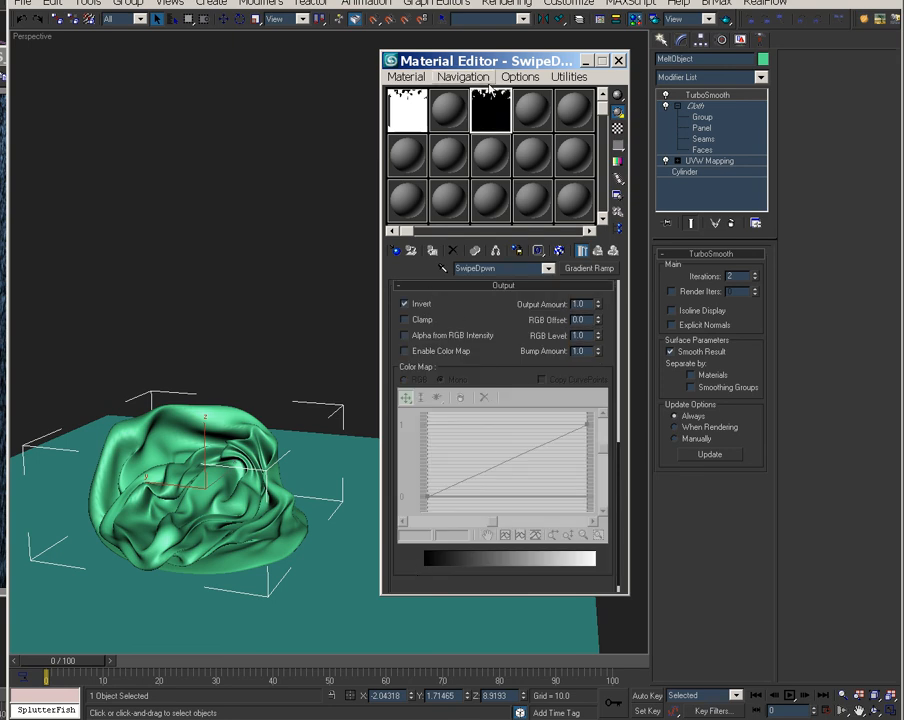
{"action": "left_click_drag", "start_coordinate": [85, 668], "coordinate": [357, 640]}
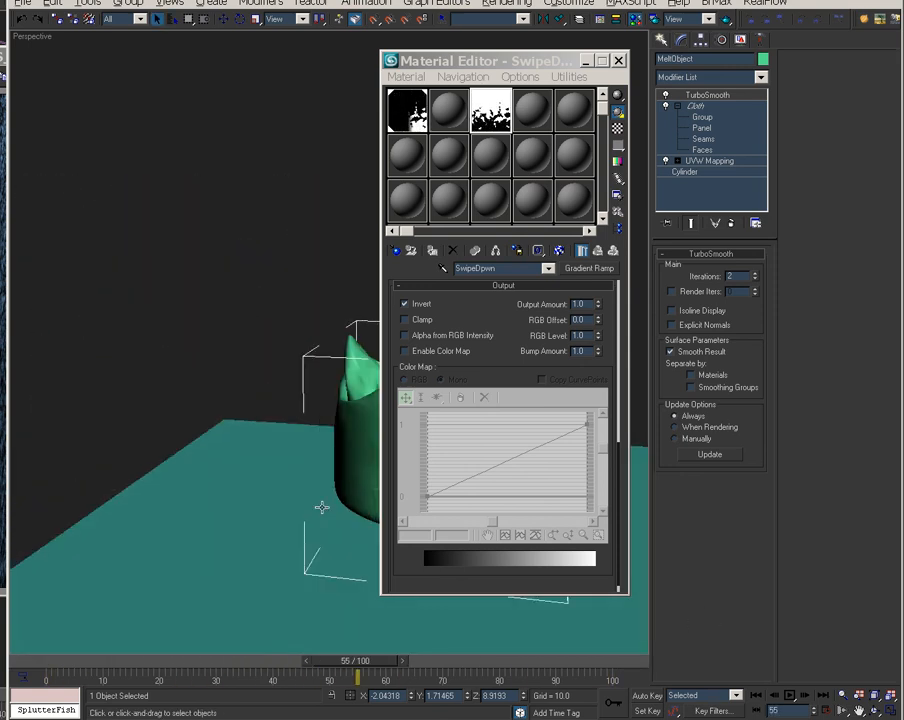
{"action": "left_click_drag", "start_coordinate": [55, 670], "coordinate": [30, 662]}
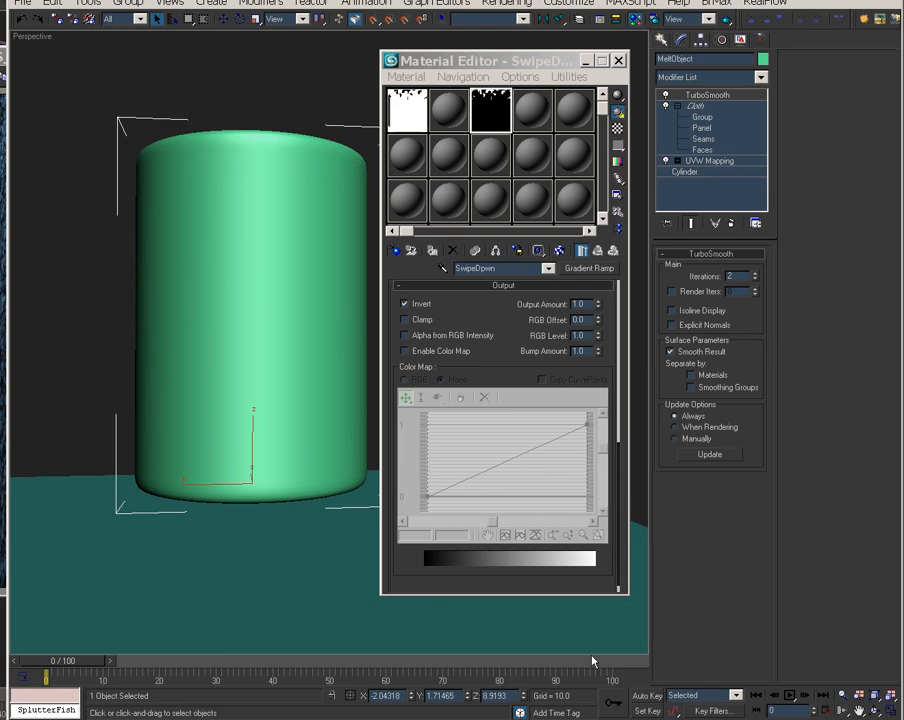